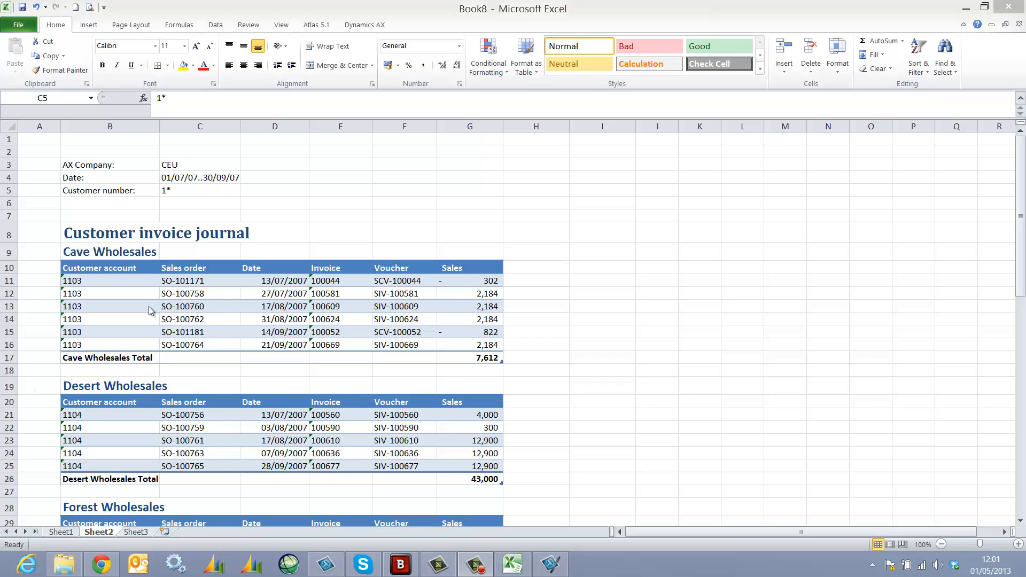
Step: Open the Customer invoice journal report's design for editing and add two managed columns to its Report Columns
{"action": "left_click", "coordinate": [122, 303]}
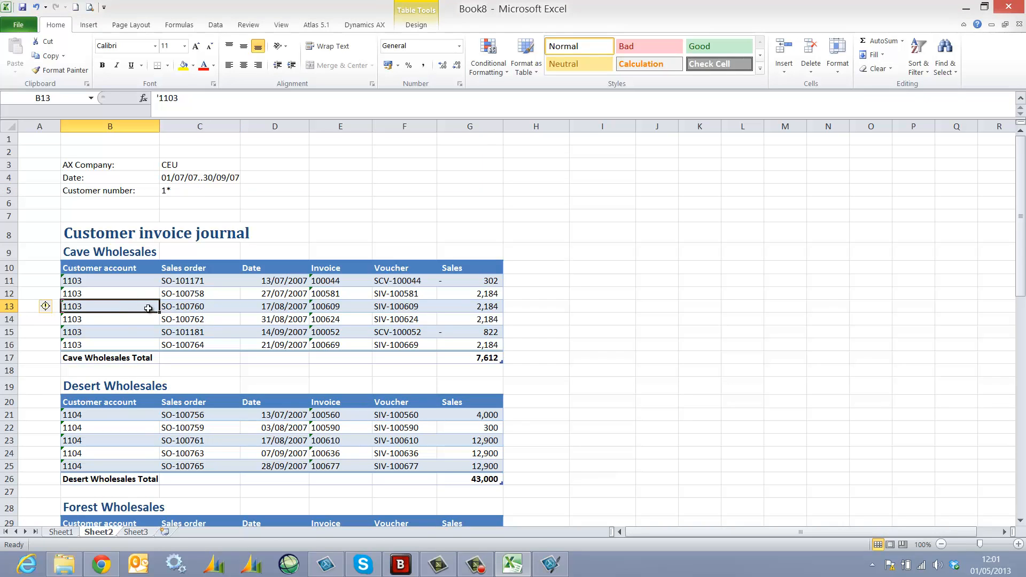
{"action": "left_click", "coordinate": [320, 25]}
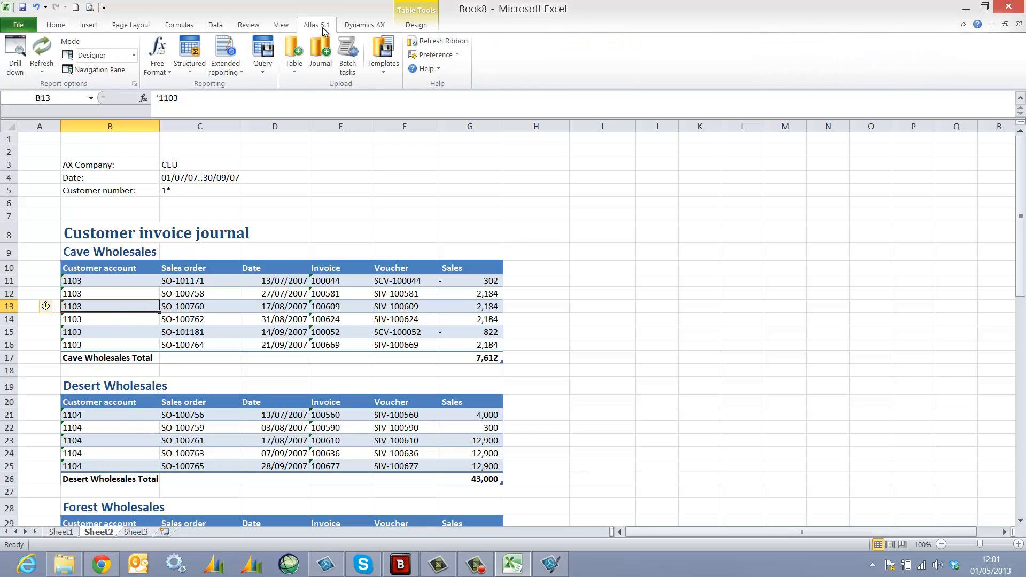
{"action": "left_click", "coordinate": [134, 84]}
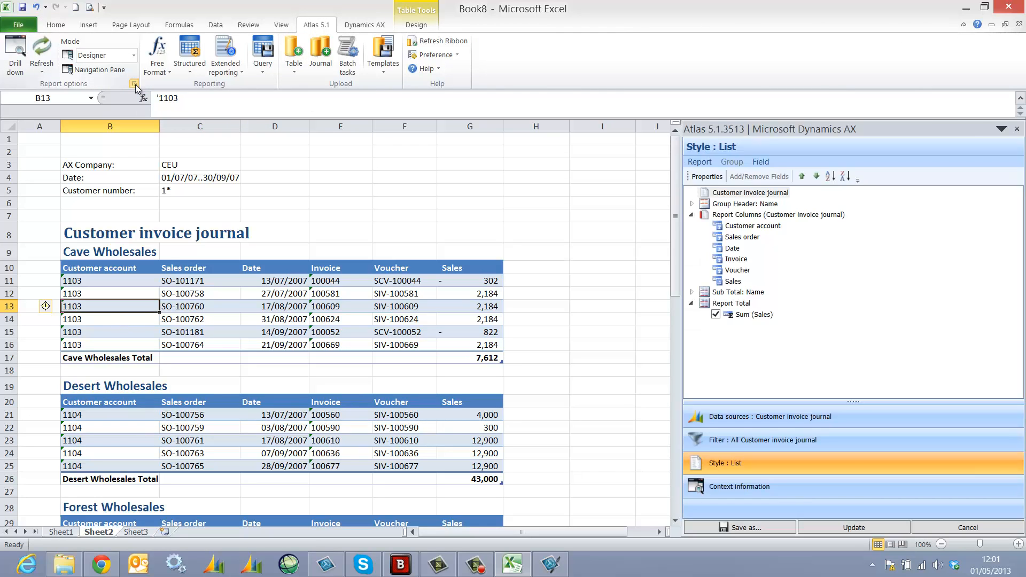
{"action": "left_click", "coordinate": [737, 215]}
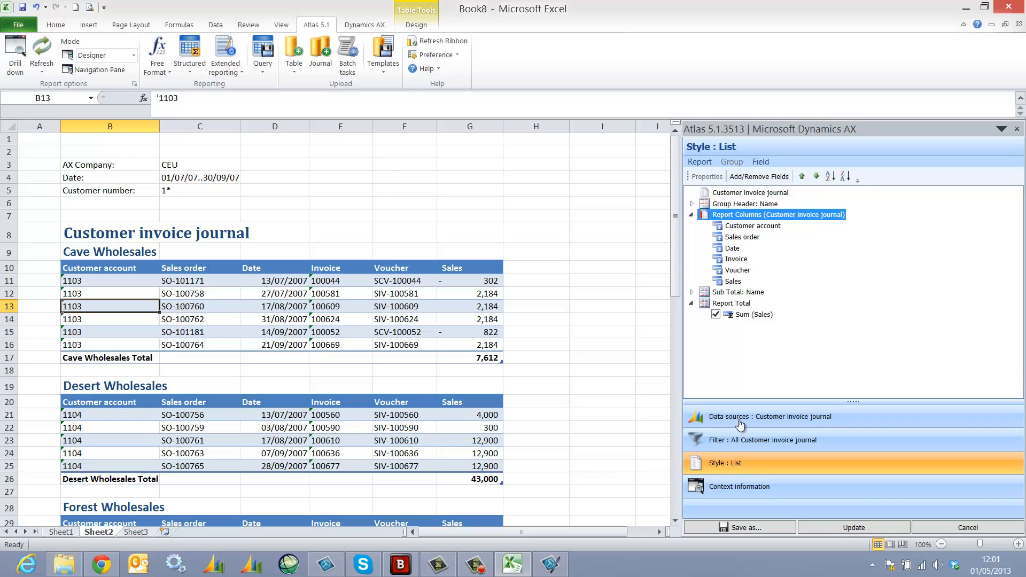
{"action": "right_click", "coordinate": [746, 220]}
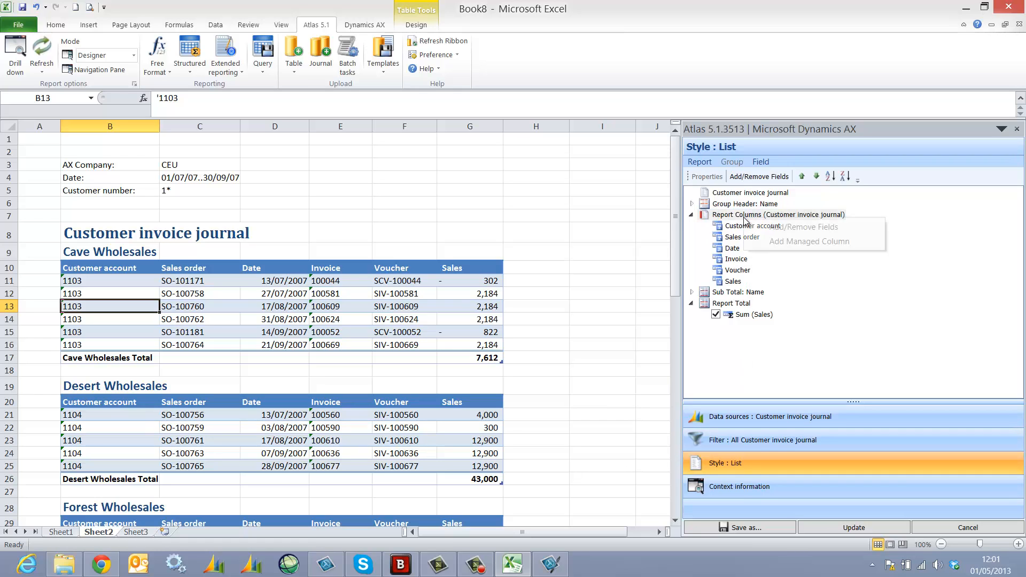
{"action": "left_click", "coordinate": [784, 242]}
{"action": "right_click", "coordinate": [756, 222]}
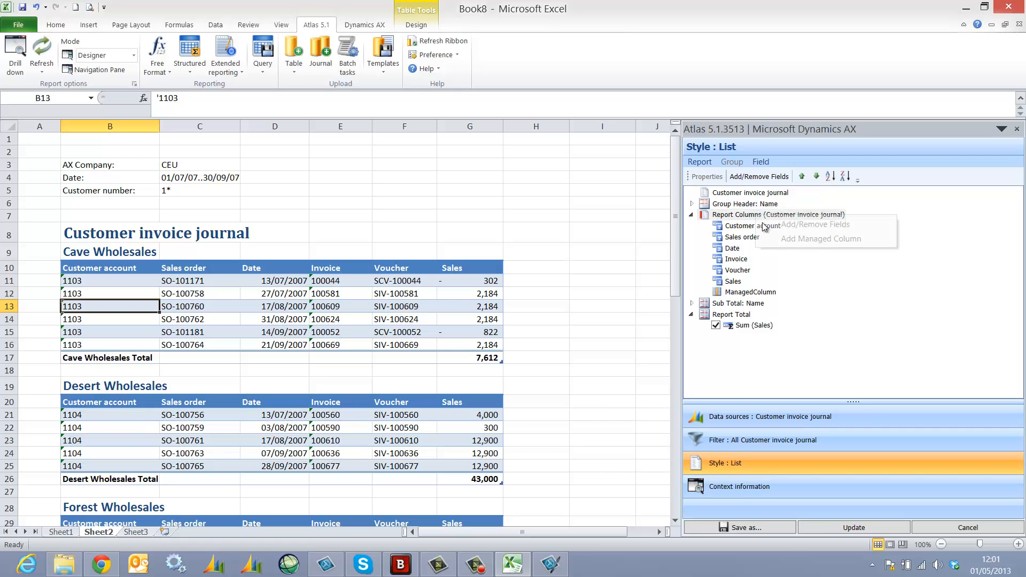
{"action": "left_click", "coordinate": [776, 239]}
Step: Rename the first managed column as Paid and the second as Balance
{"action": "left_click", "coordinate": [739, 295]}
{"action": "left_click", "coordinate": [740, 296]}
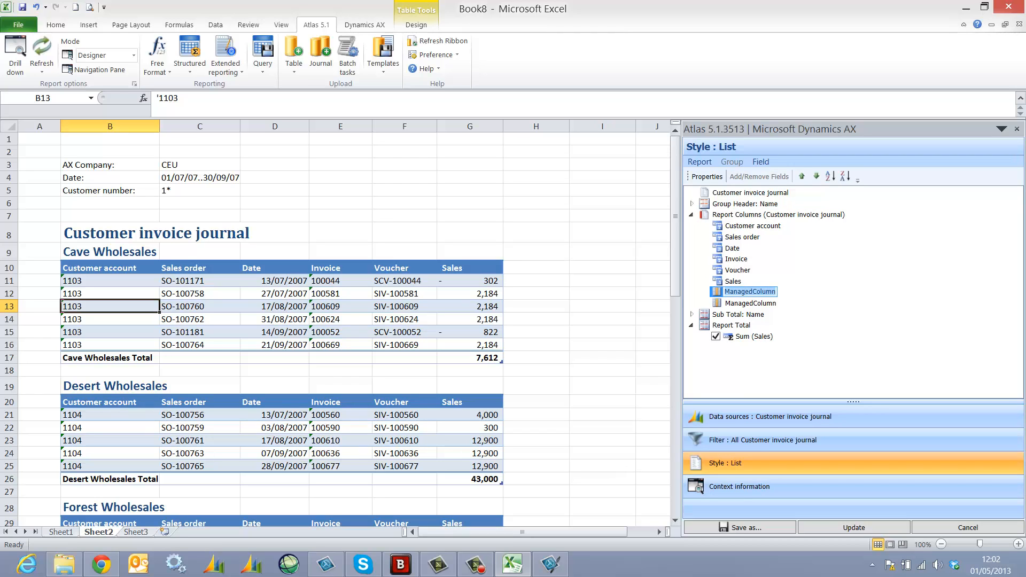
{"action": "type", "text": "Paid"}
{"action": "key", "text": "Return"}
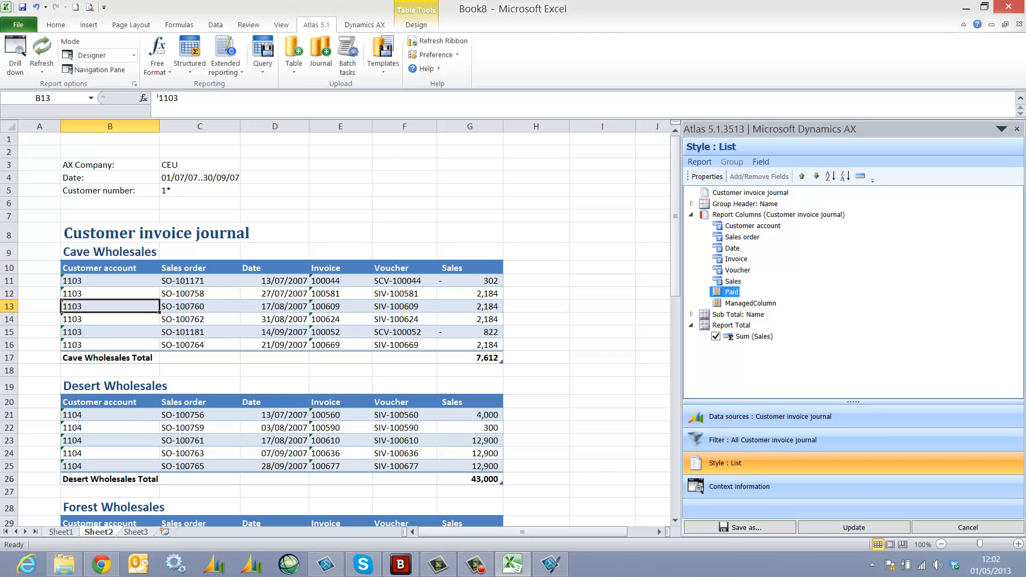
{"action": "double_click", "coordinate": [741, 304]}
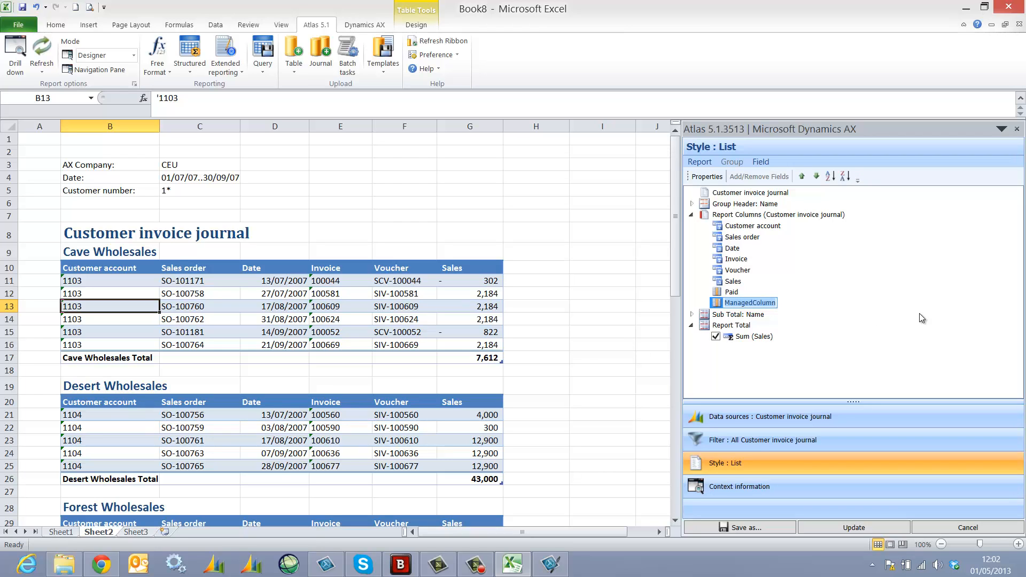
{"action": "type", "text": "Balance"}
{"action": "key", "text": "Return"}
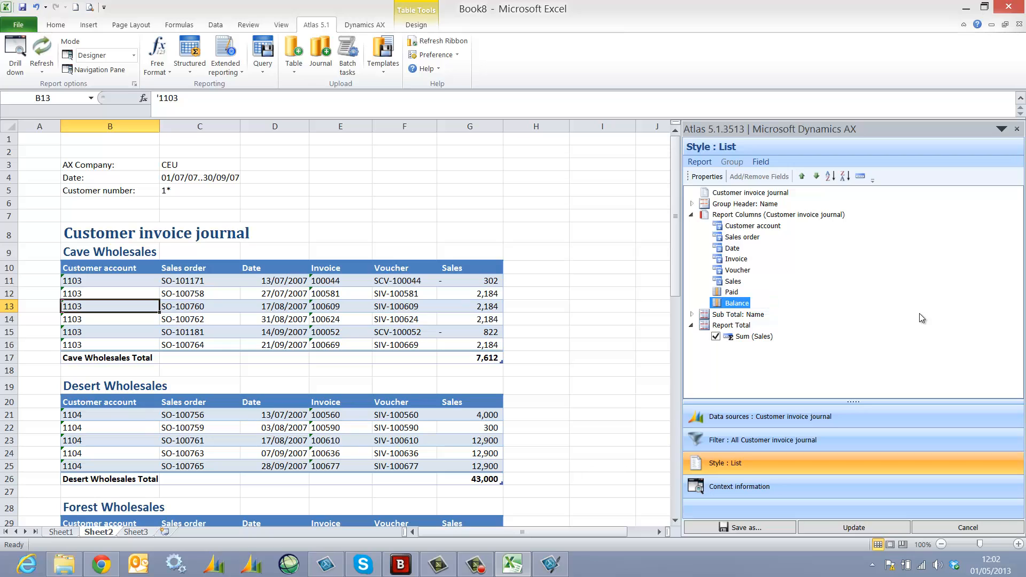
Step: Update the report on the sheet with the new columns and close the report designer
{"action": "left_click", "coordinate": [853, 528]}
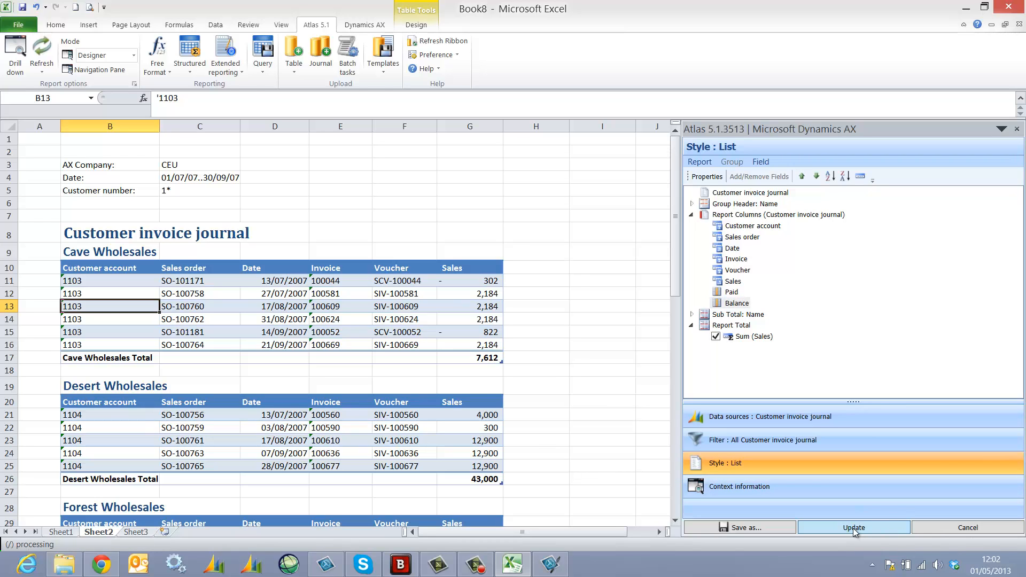
{"action": "left_click", "coordinate": [1018, 128]}
{"action": "left_click_drag", "start_coordinate": [516, 125], "coordinate": [559, 130]}
{"action": "left_click", "coordinate": [695, 277]}
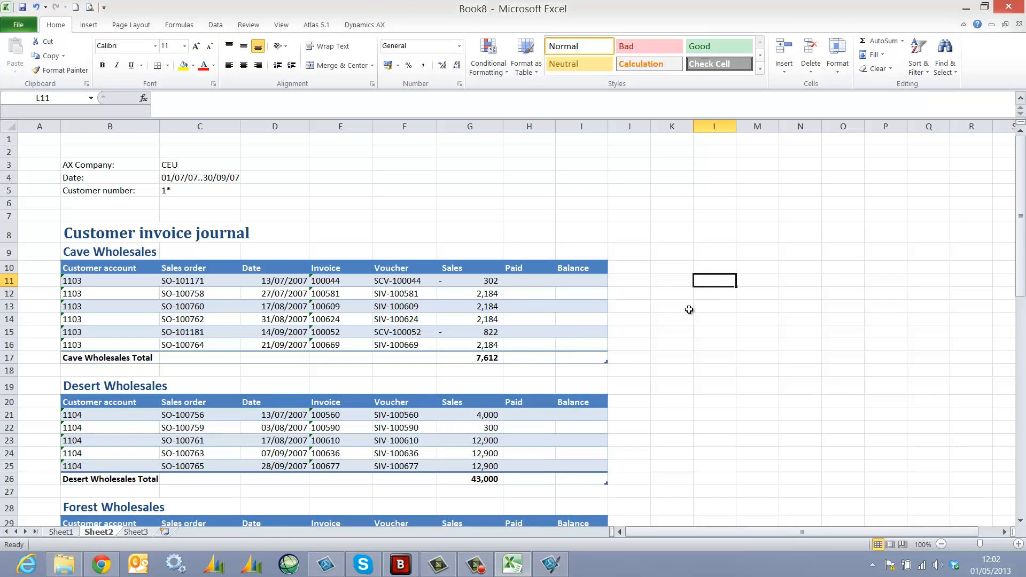
{"action": "scroll", "coordinate": [690, 309], "scroll_direction": "down", "scroll_amount": 1}
{"action": "scroll", "coordinate": [689, 307], "scroll_direction": "up", "scroll_amount": 1}
Step: Start a free-format Balance function on Customer transactions in cell H11 and filter Company accounts by cell $C$3
{"action": "left_click", "coordinate": [542, 284]}
{"action": "left_click", "coordinate": [315, 25]}
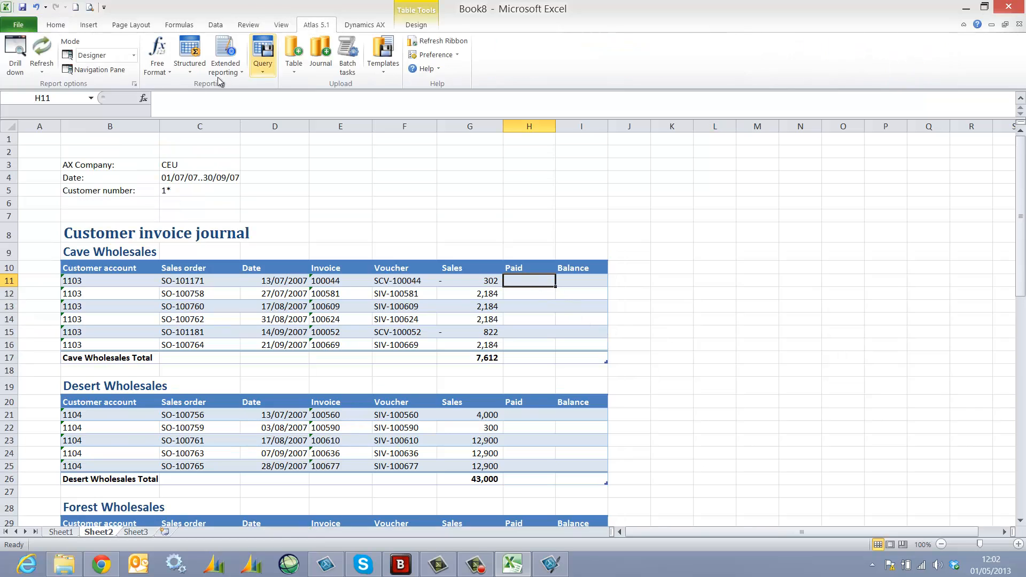
{"action": "left_click", "coordinate": [170, 73]}
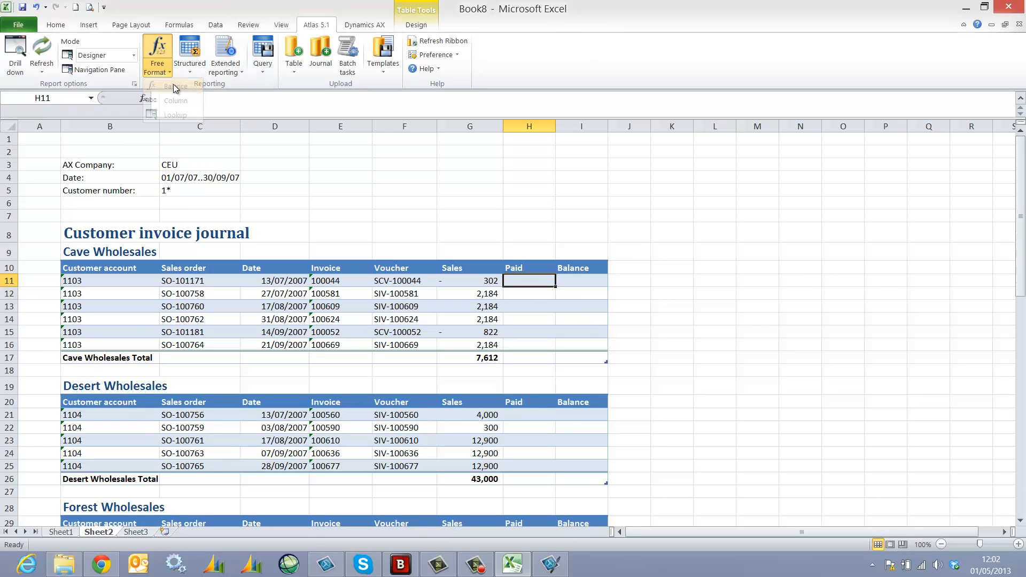
{"action": "left_click", "coordinate": [173, 86]}
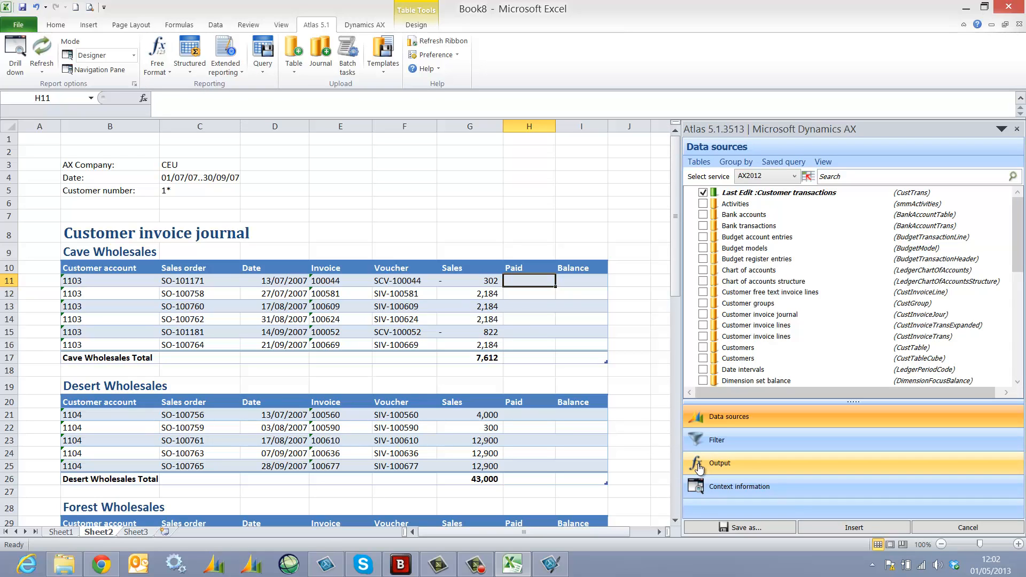
{"action": "left_click", "coordinate": [717, 442]}
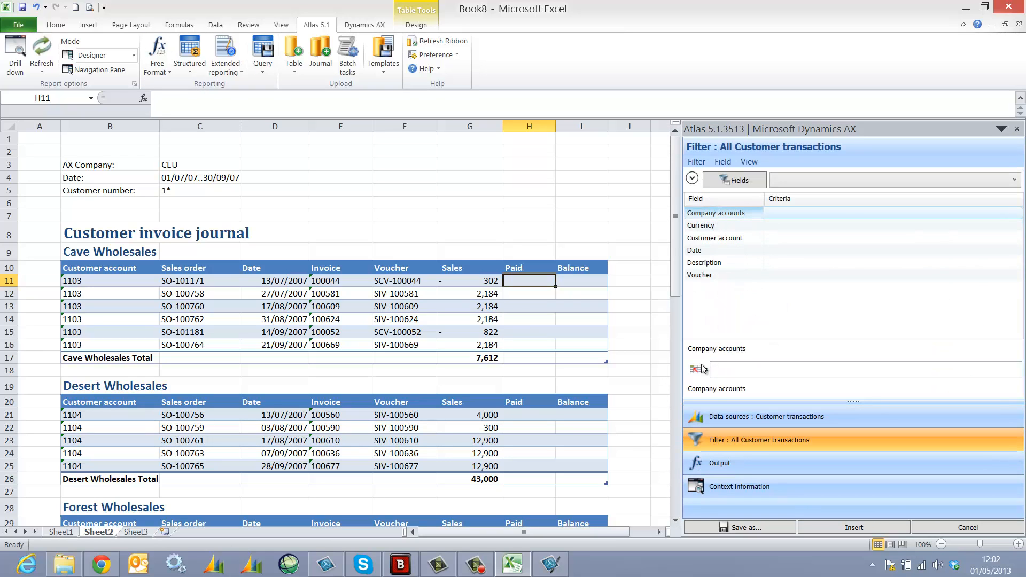
{"action": "left_click", "coordinate": [702, 369]}
{"action": "left_click", "coordinate": [172, 163]}
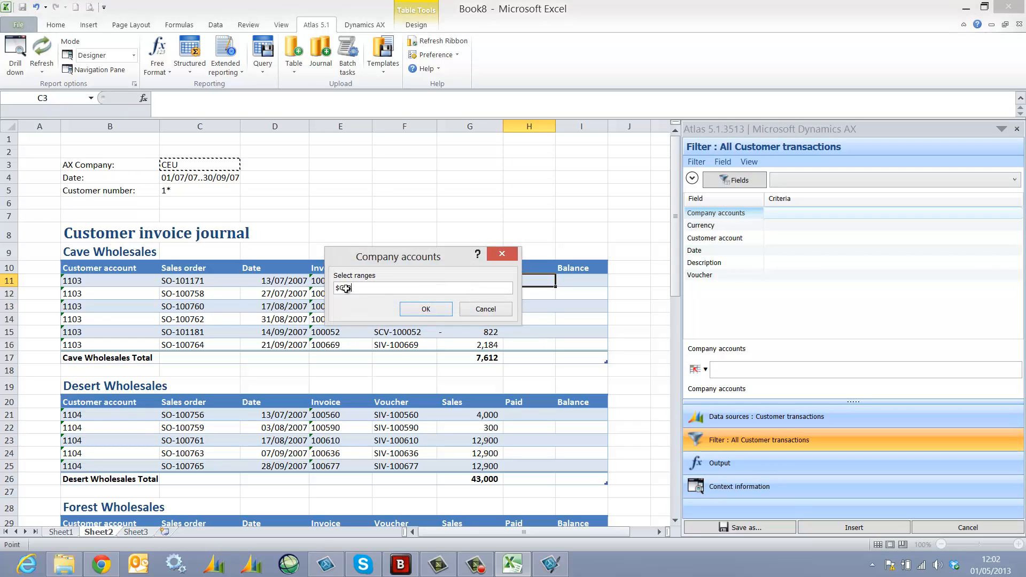
{"action": "left_click", "coordinate": [426, 309]}
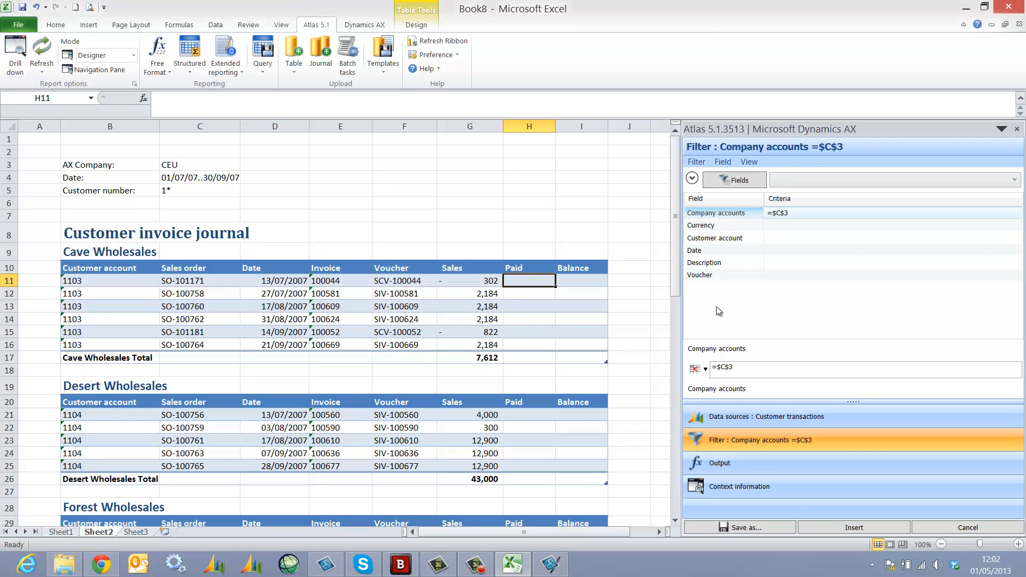
Step: Filter the Voucher field by the first row's voucher cell, using the row-relative reference =$F11
{"action": "left_click", "coordinate": [701, 275]}
{"action": "left_click", "coordinate": [696, 369]}
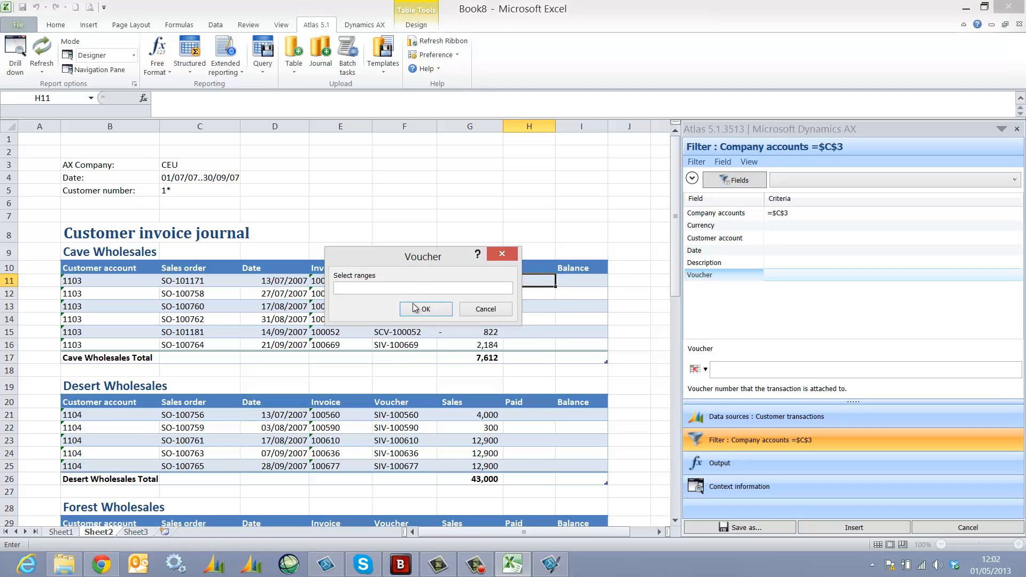
{"action": "left_click_drag", "start_coordinate": [408, 261], "coordinate": [478, 211]}
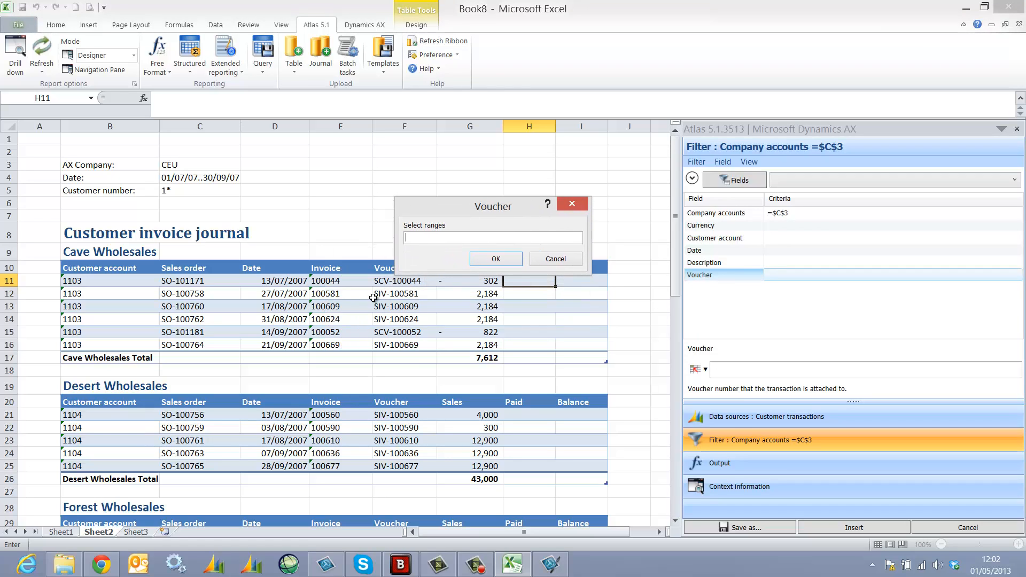
{"action": "left_click", "coordinate": [382, 283]}
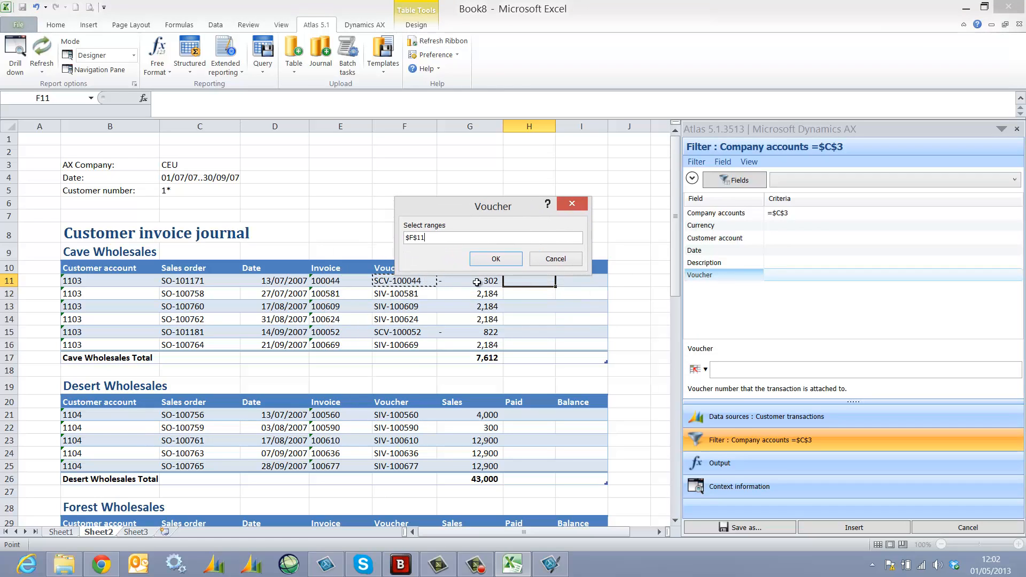
{"action": "left_click", "coordinate": [494, 259]}
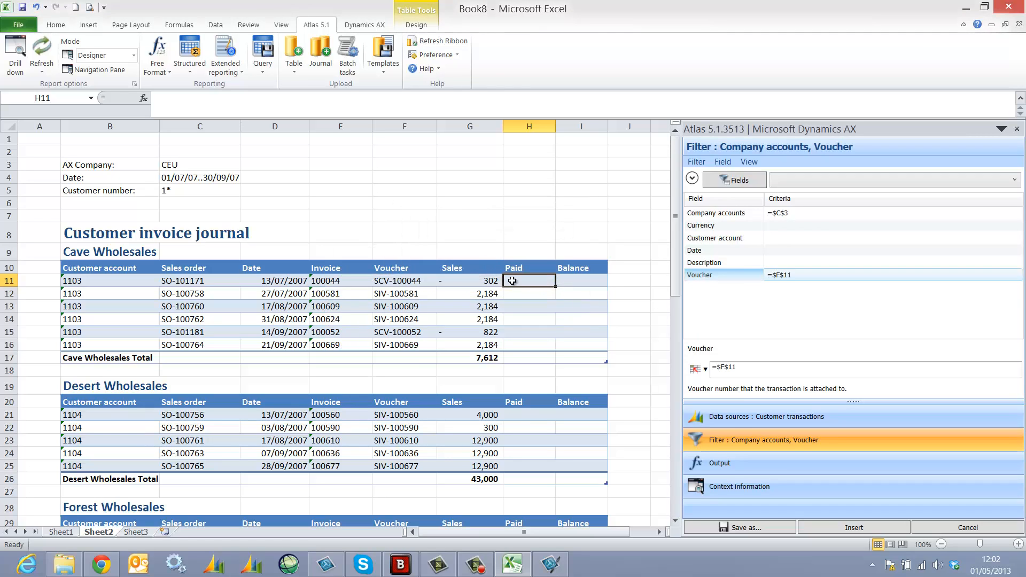
{"action": "left_click", "coordinate": [729, 369]}
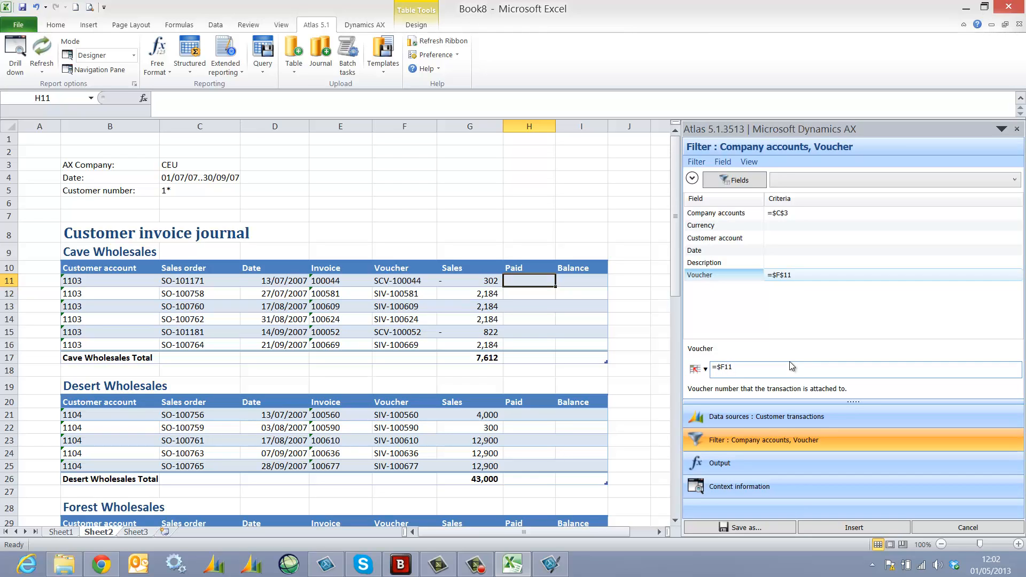
{"action": "key", "text": "Return"}
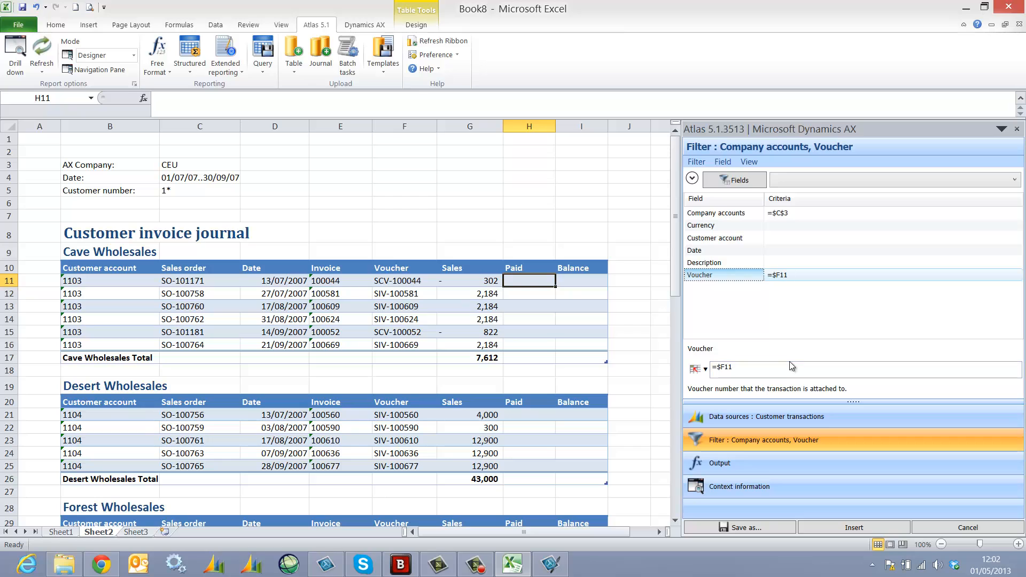
Step: Output the sum of Amount settled instead of Amount, insert the function into the Paid column and close the designer
{"action": "left_click", "coordinate": [744, 464]}
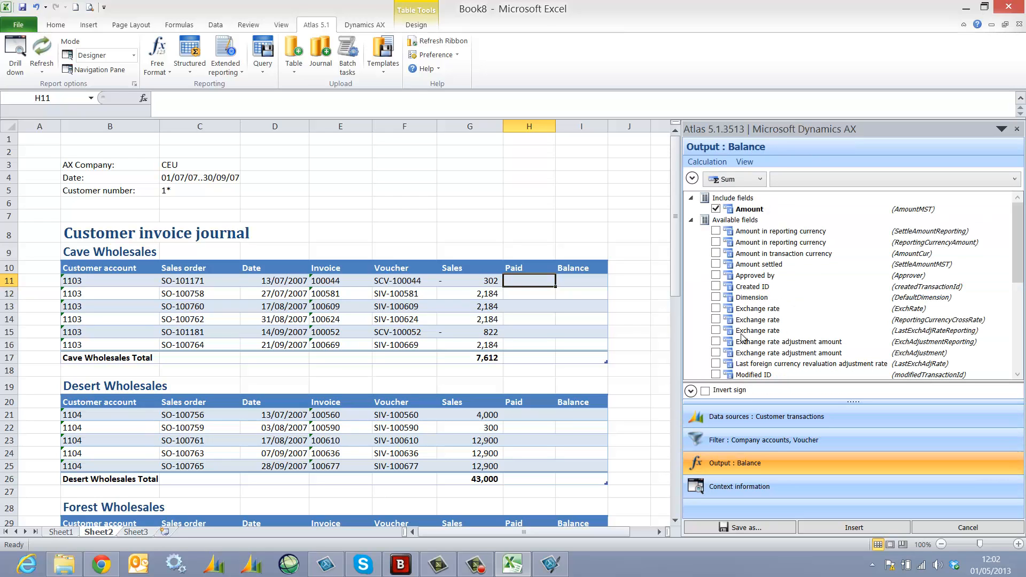
{"action": "left_click", "coordinate": [717, 209]}
{"action": "left_click", "coordinate": [716, 264]}
{"action": "left_click", "coordinate": [849, 527]}
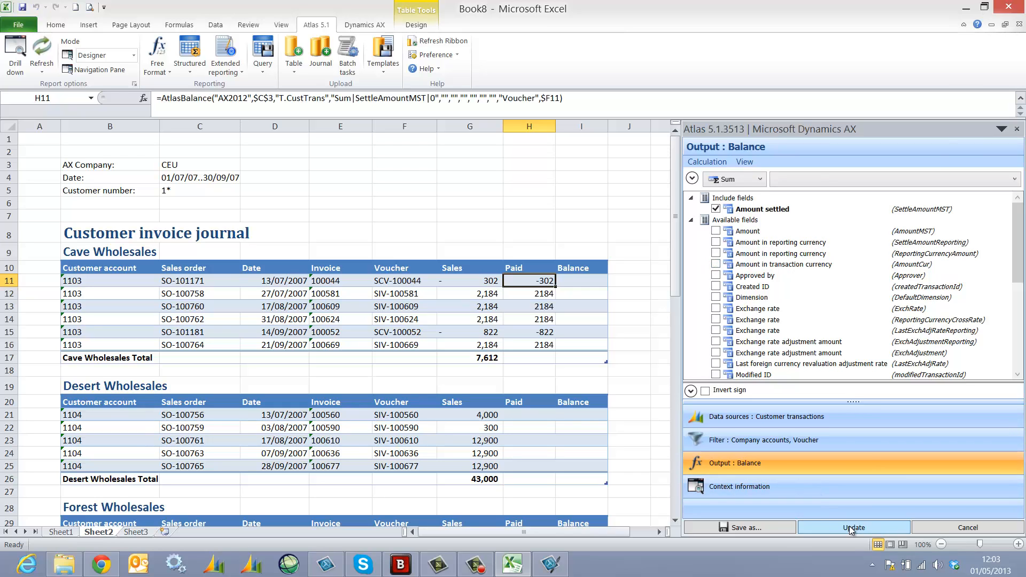
{"action": "left_click", "coordinate": [1018, 129]}
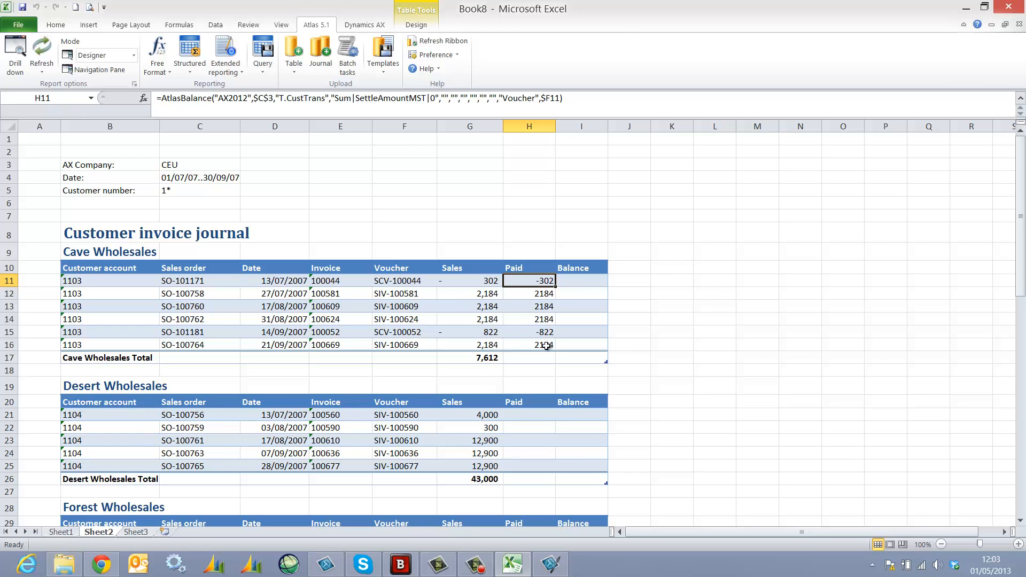
Step: Set the report's customer number criterion in cell C5 to 2*
{"action": "left_click", "coordinate": [203, 190]}
{"action": "type", "text": "2"}
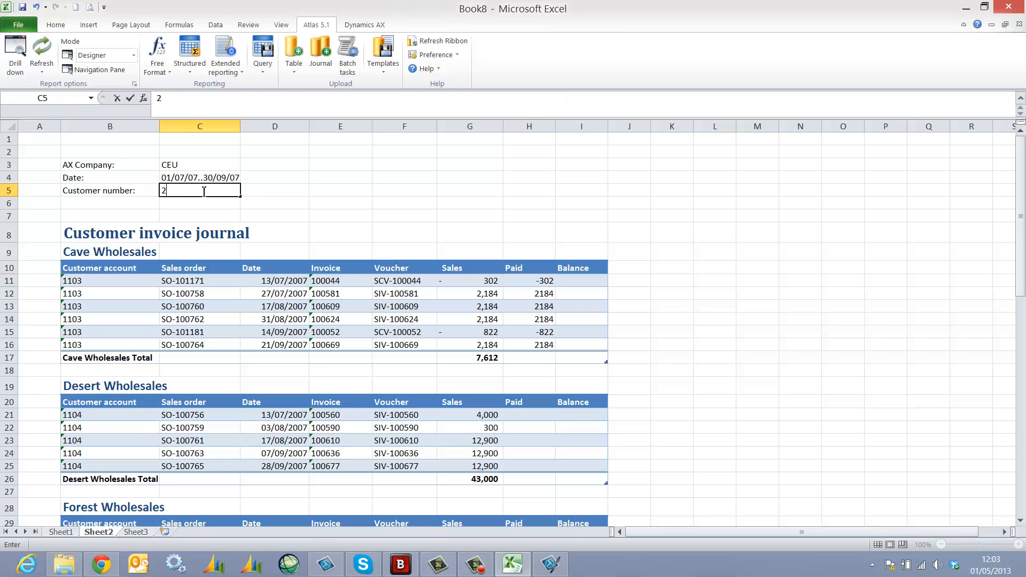
{"action": "type", "text": "*"}
{"action": "key", "text": "Return"}
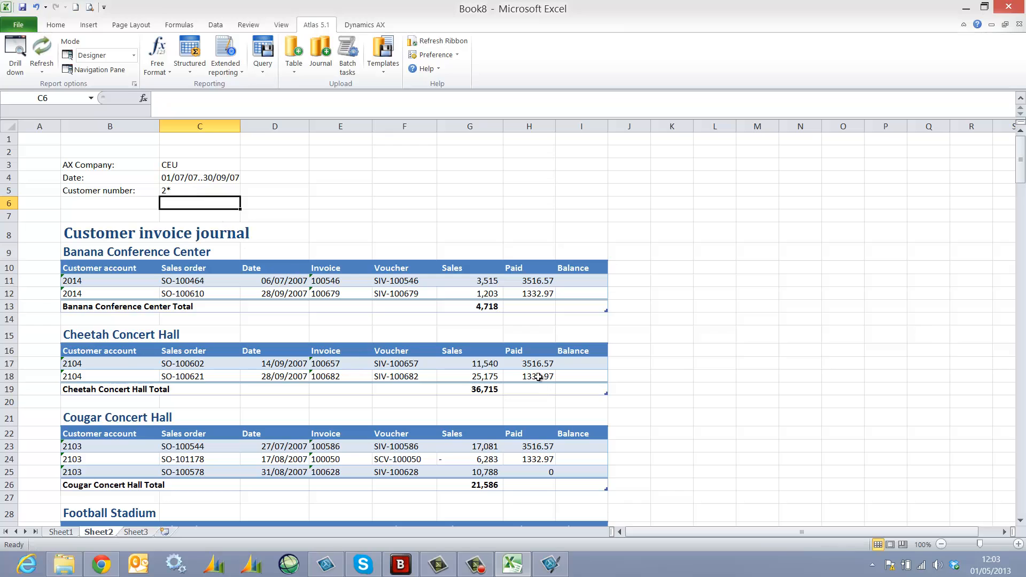
Step: Check the Paid values and their formula references in the Cheetah Concert Hall, Cougar Concert Hall and Banana Conference Center tables
{"action": "left_click_drag", "start_coordinate": [529, 363], "coordinate": [531, 375]}
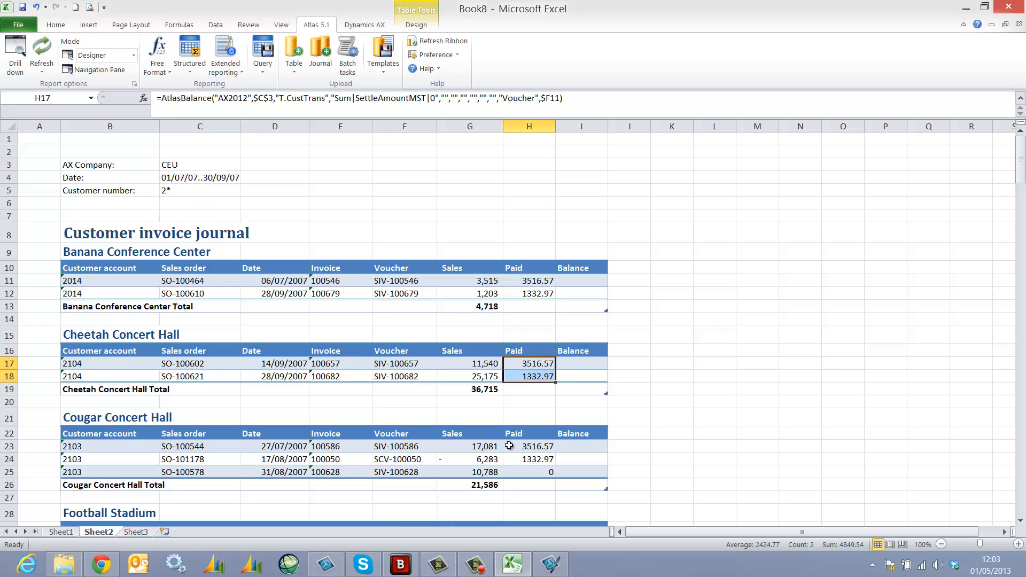
{"action": "left_click_drag", "start_coordinate": [528, 446], "coordinate": [529, 458]}
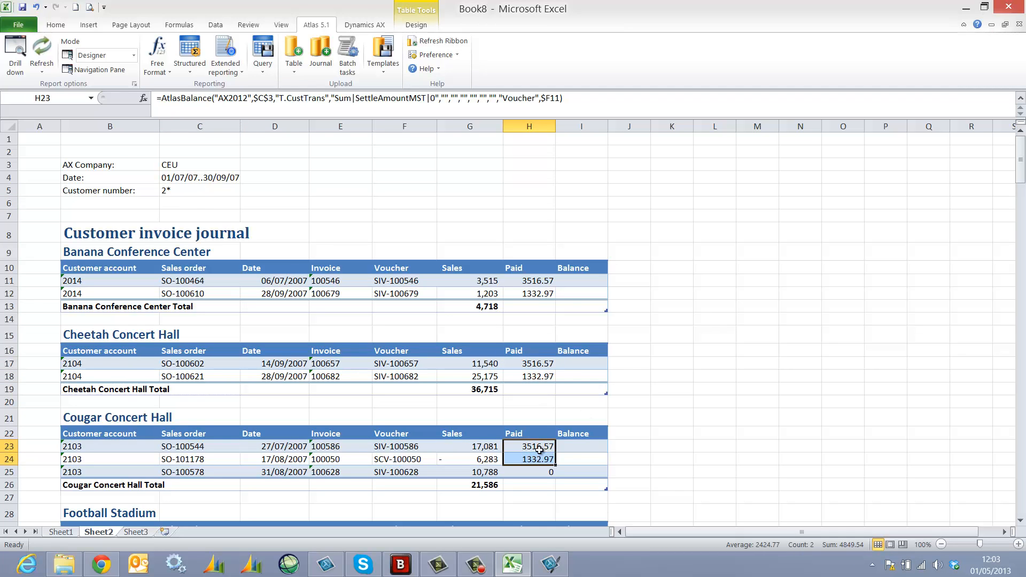
{"action": "left_click", "coordinate": [530, 283]}
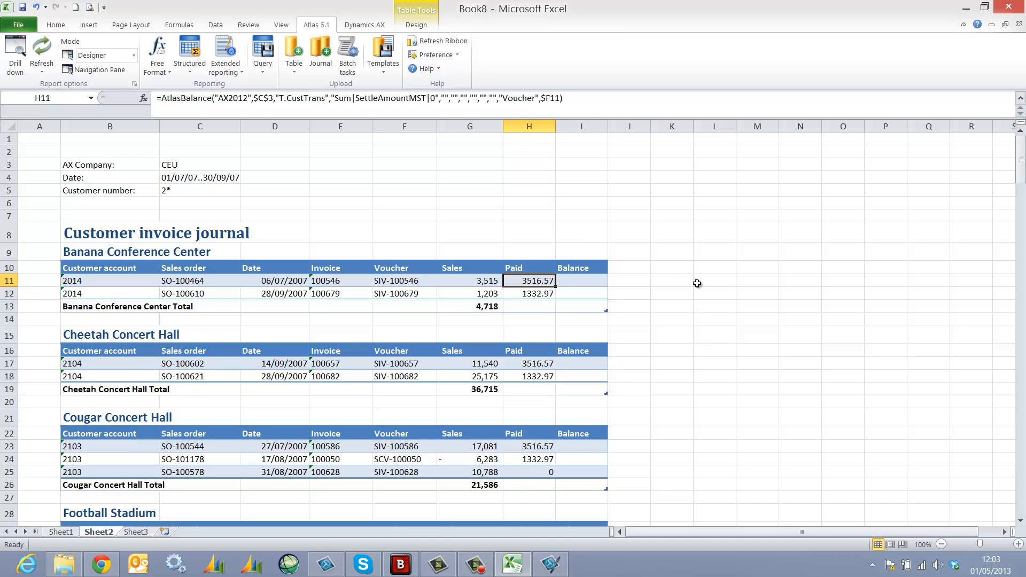
Step: Reference the first row's Voucher cell from cell K11 to inspect its structured reference, and clear K11 again
{"action": "left_click", "coordinate": [680, 280]}
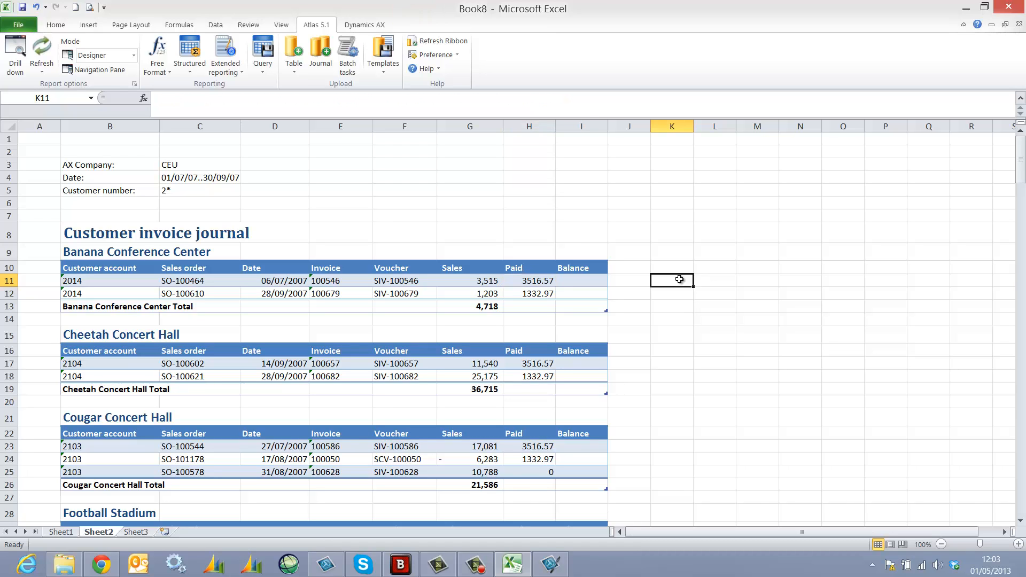
{"action": "type", "text": "="}
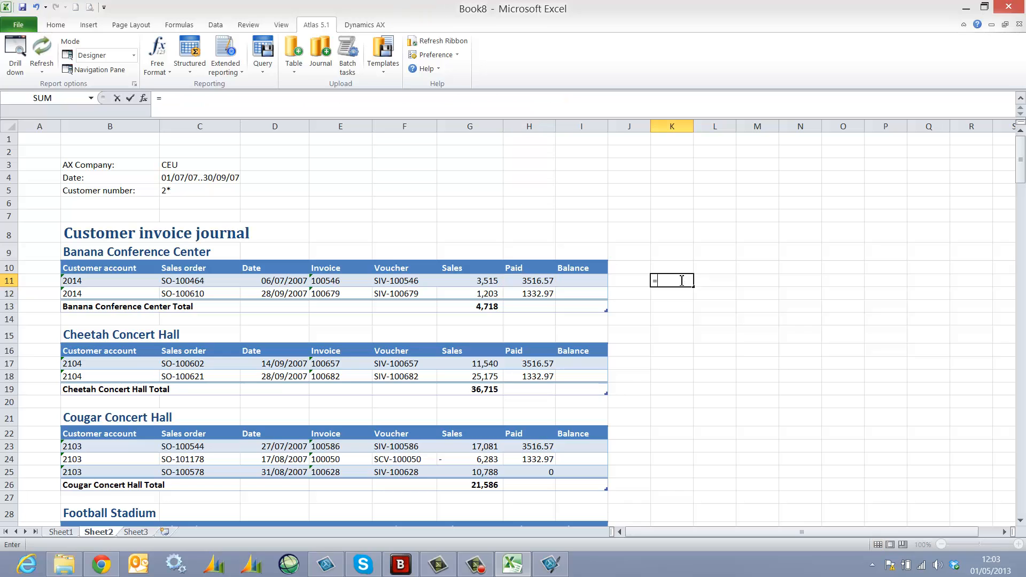
{"action": "left_click", "coordinate": [419, 281]}
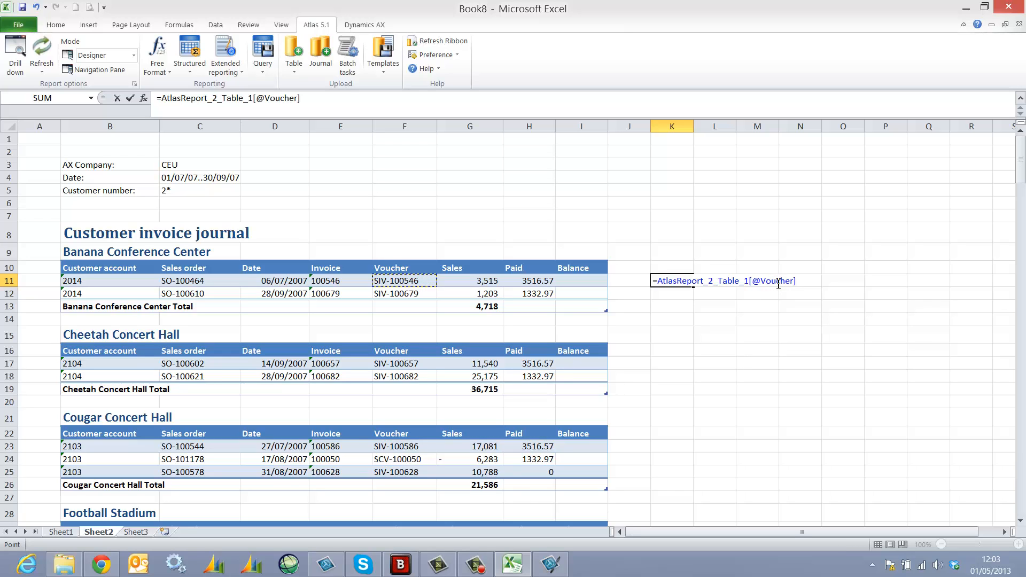
{"action": "key", "text": "Return"}
{"action": "left_click", "coordinate": [690, 282]}
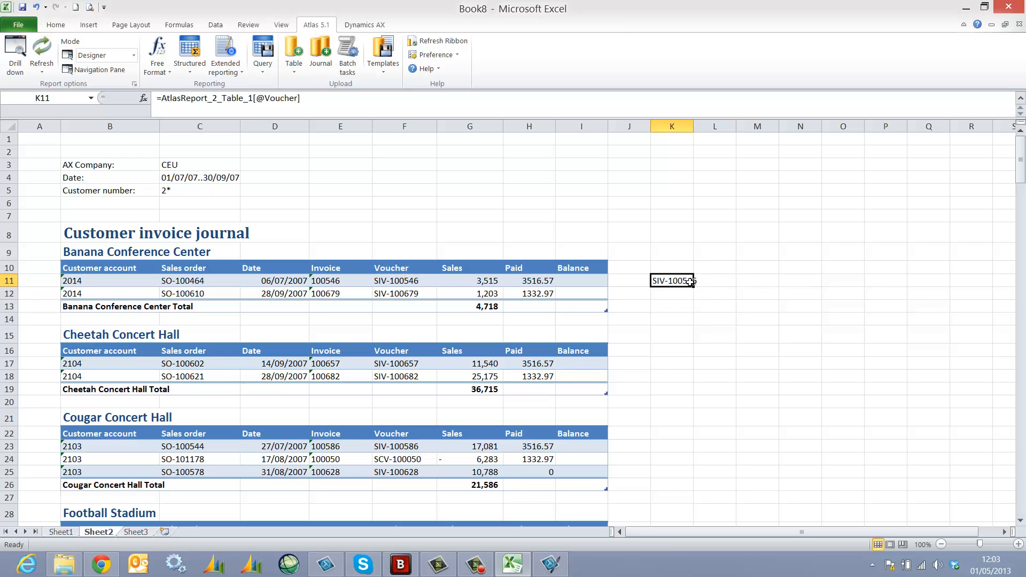
{"action": "key", "text": "Delete"}
{"action": "key", "text": "Left"}
{"action": "key", "text": "Left"}
{"action": "key", "text": "Left"}
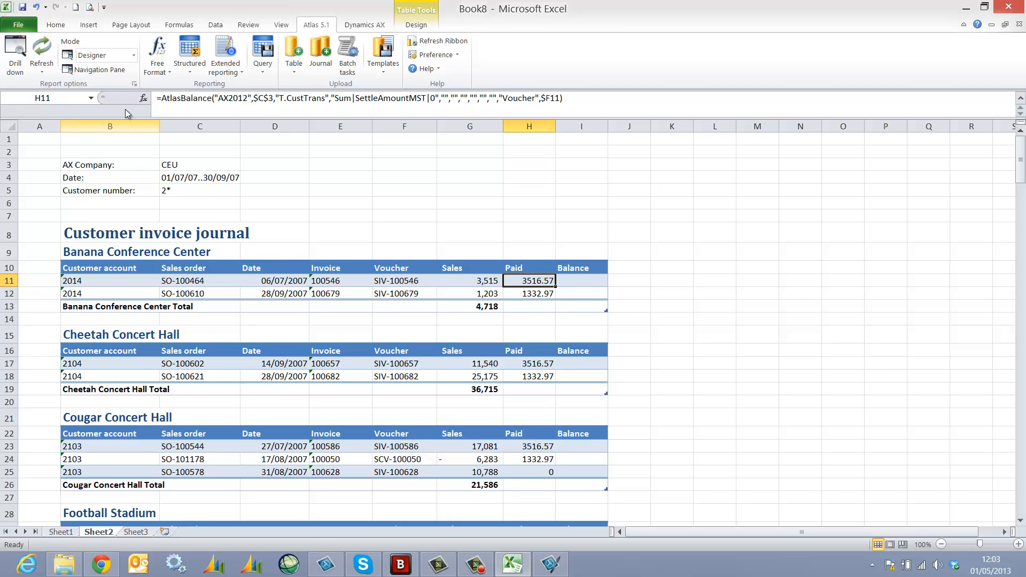
{"action": "left_click", "coordinate": [134, 85]}
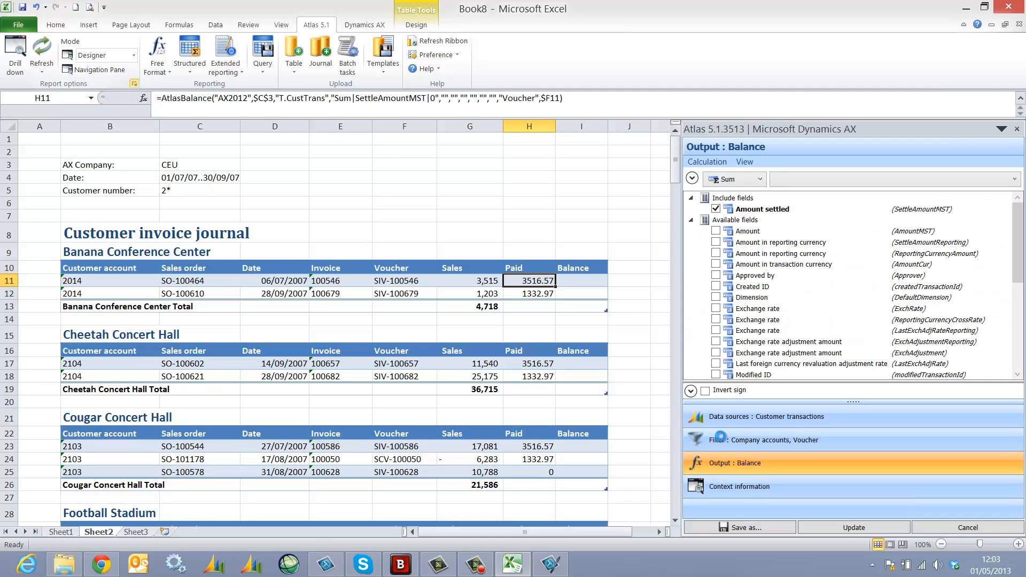
{"action": "left_click", "coordinate": [725, 443]}
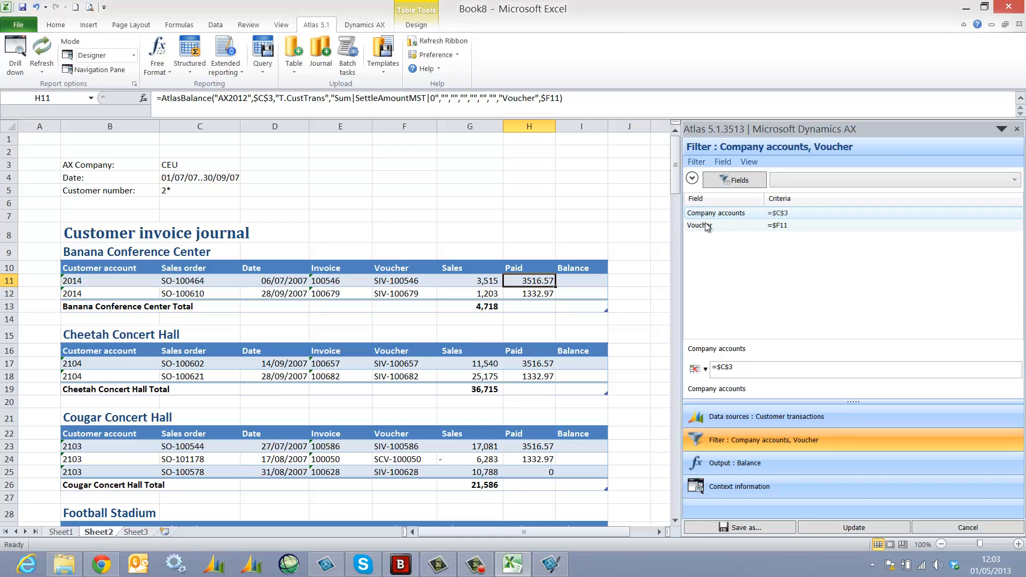
{"action": "left_click", "coordinate": [789, 226]}
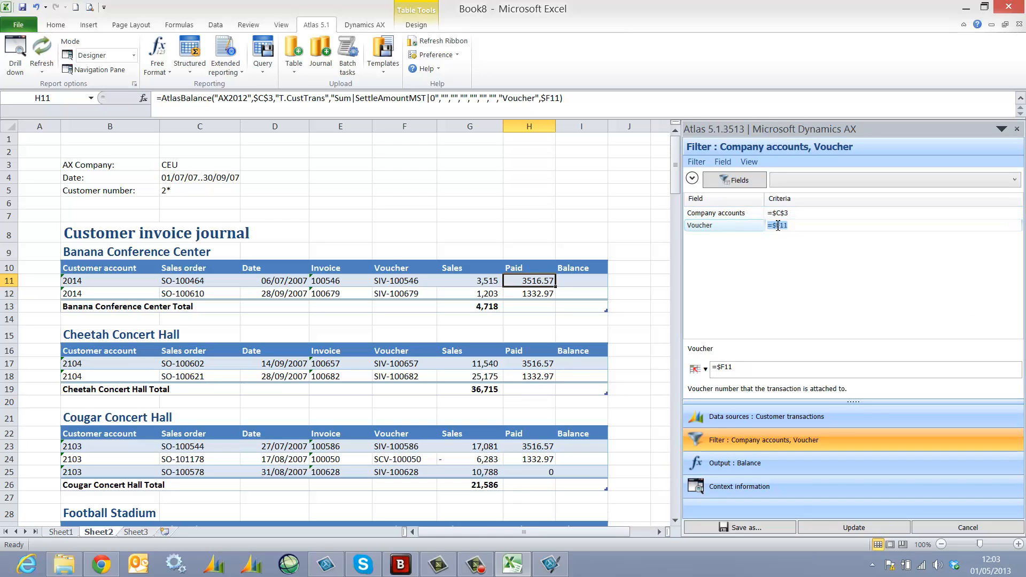
{"action": "left_click_drag", "start_coordinate": [776, 227], "coordinate": [806, 225]}
{"action": "key", "text": "BackSpace"}
{"action": "type", "text": "[@Voucher]"}
{"action": "key", "text": "Return"}
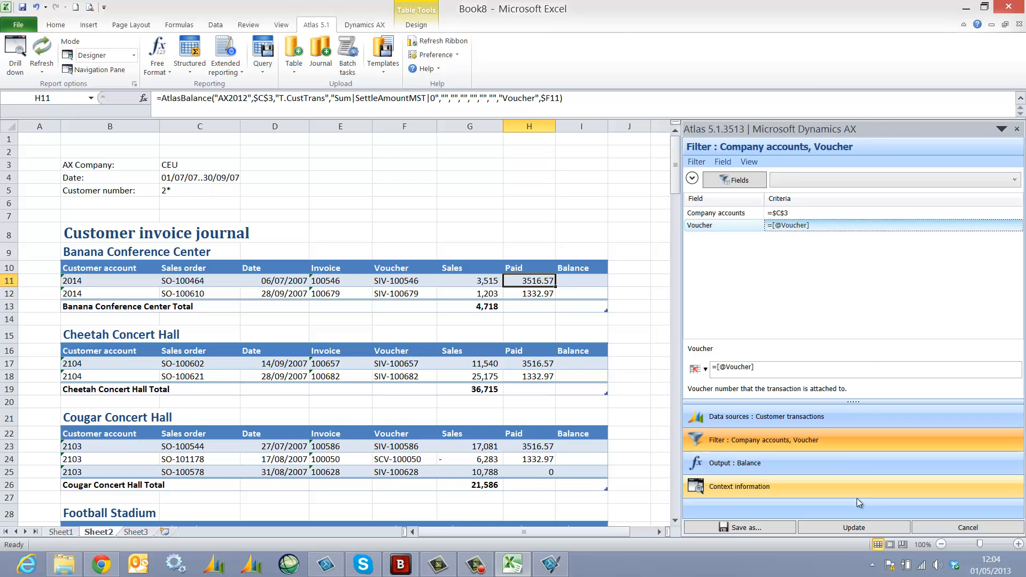
{"action": "left_click", "coordinate": [853, 528]}
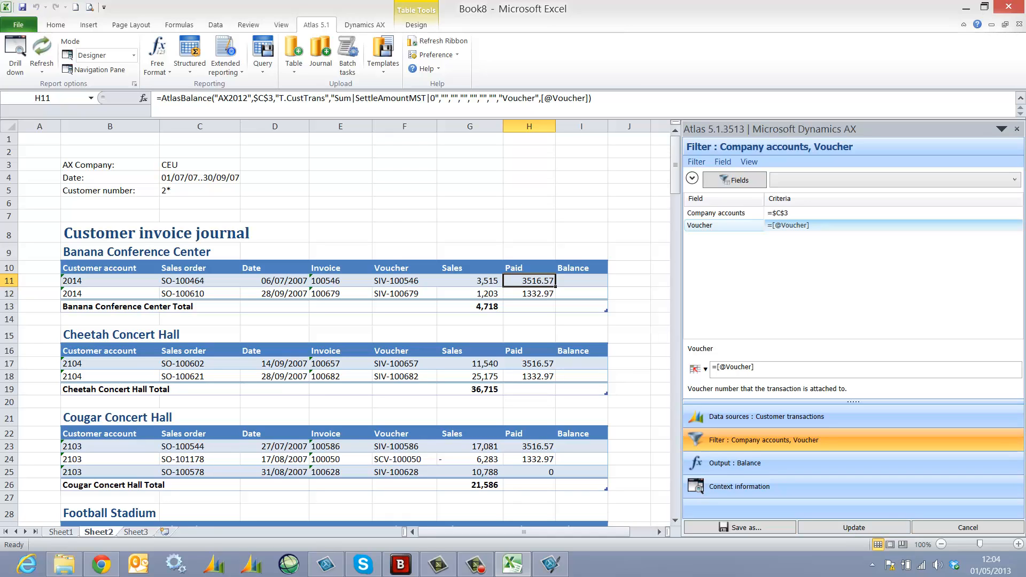
{"action": "left_click", "coordinate": [1018, 130]}
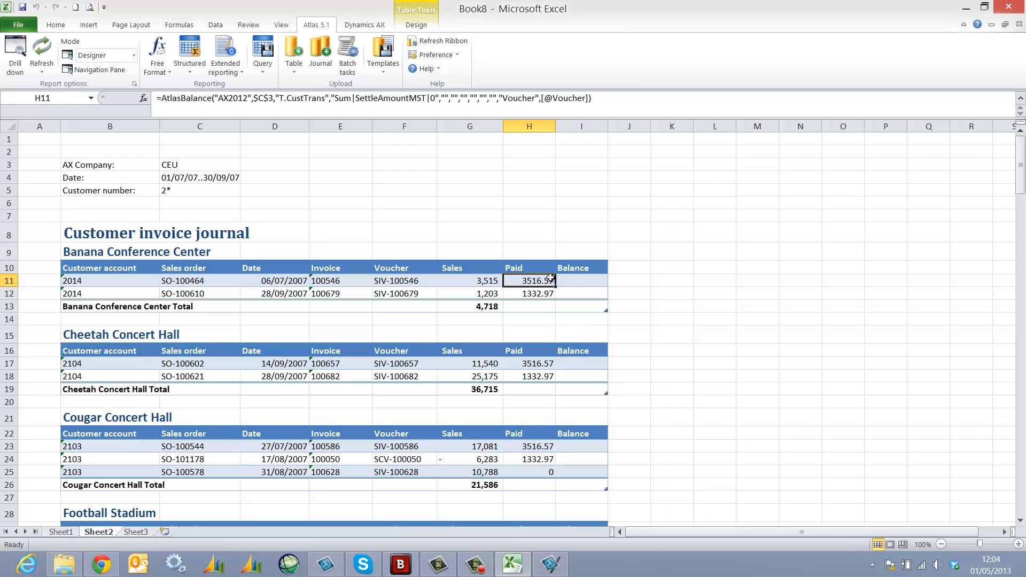
Step: Set the report's customer number criterion in cell C5 to 1* and check the Paid values against Sales
{"action": "left_click", "coordinate": [186, 191]}
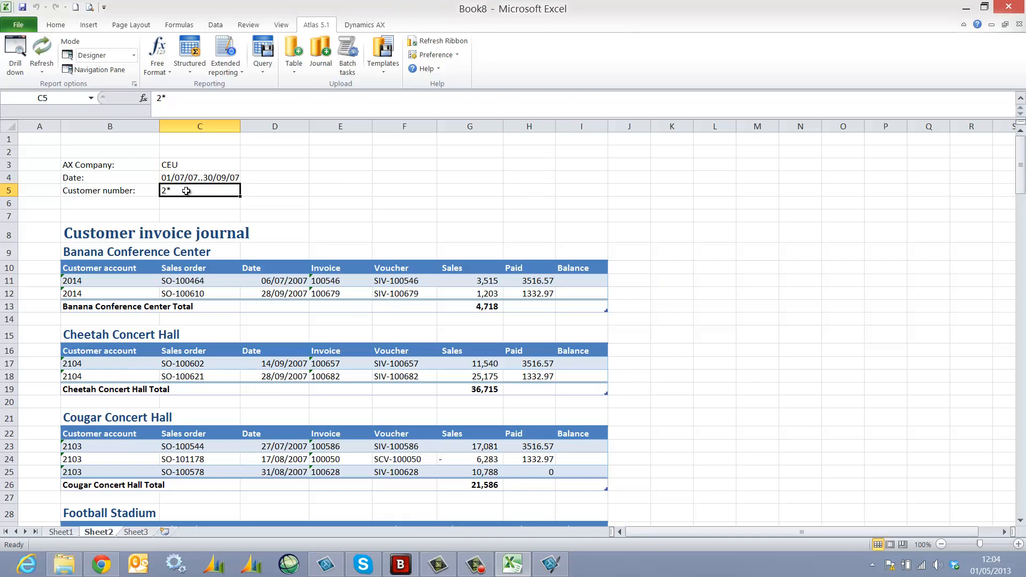
{"action": "type", "text": "1*"}
{"action": "key", "text": "Return"}
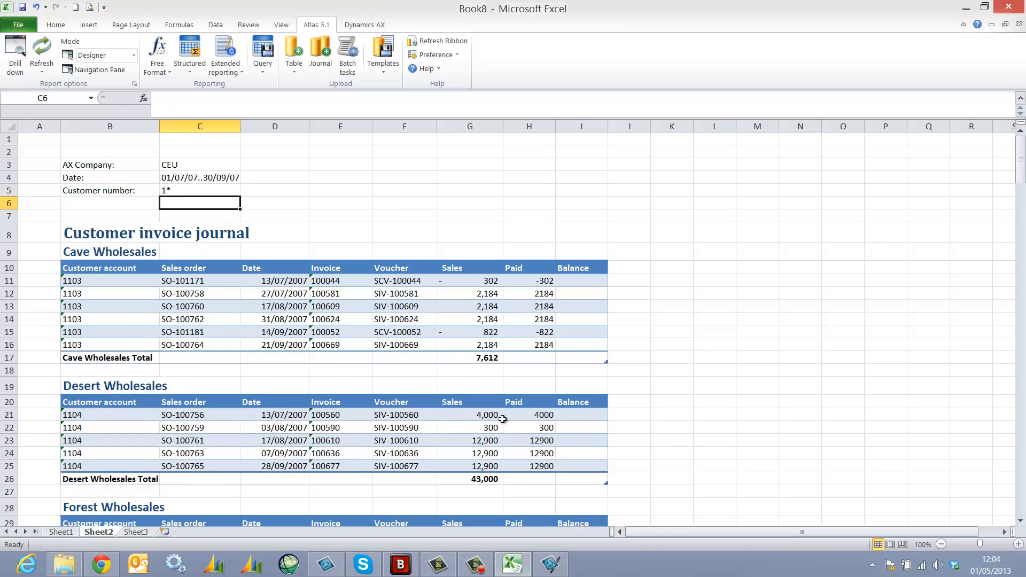
{"action": "scroll", "coordinate": [513, 445], "scroll_direction": "down", "scroll_amount": 2}
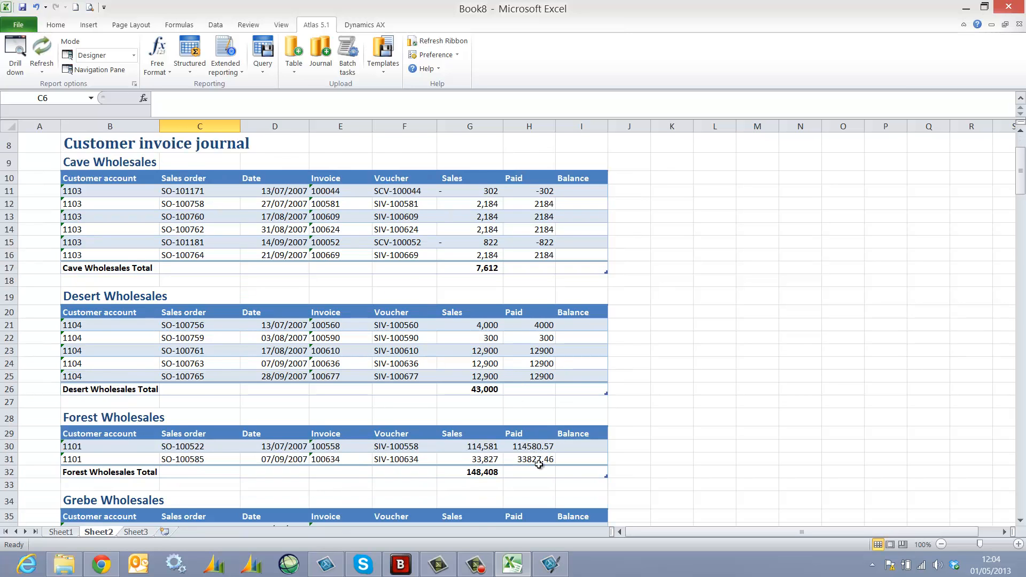
{"action": "scroll", "coordinate": [539, 465], "scroll_direction": "down", "scroll_amount": 3}
{"action": "scroll", "coordinate": [538, 465], "scroll_direction": "up", "scroll_amount": 5}
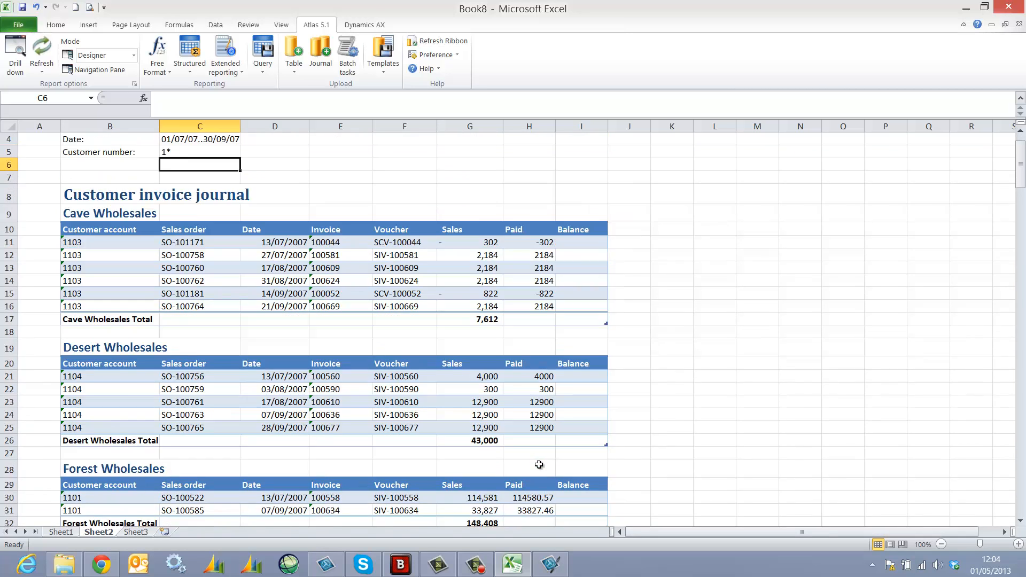
{"action": "left_click", "coordinate": [584, 283]}
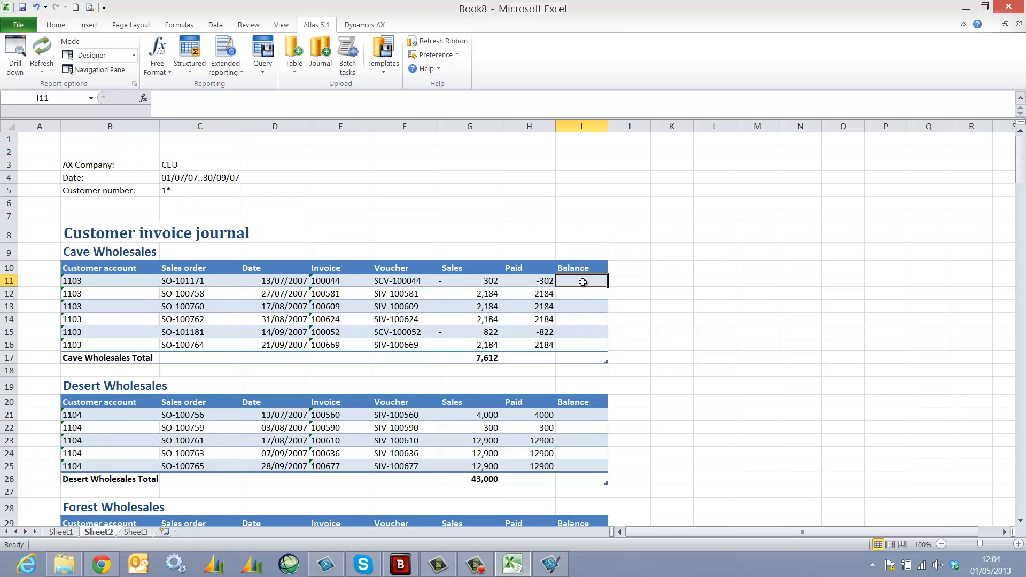
{"action": "type", "text": "="}
{"action": "left_click", "coordinate": [491, 282]}
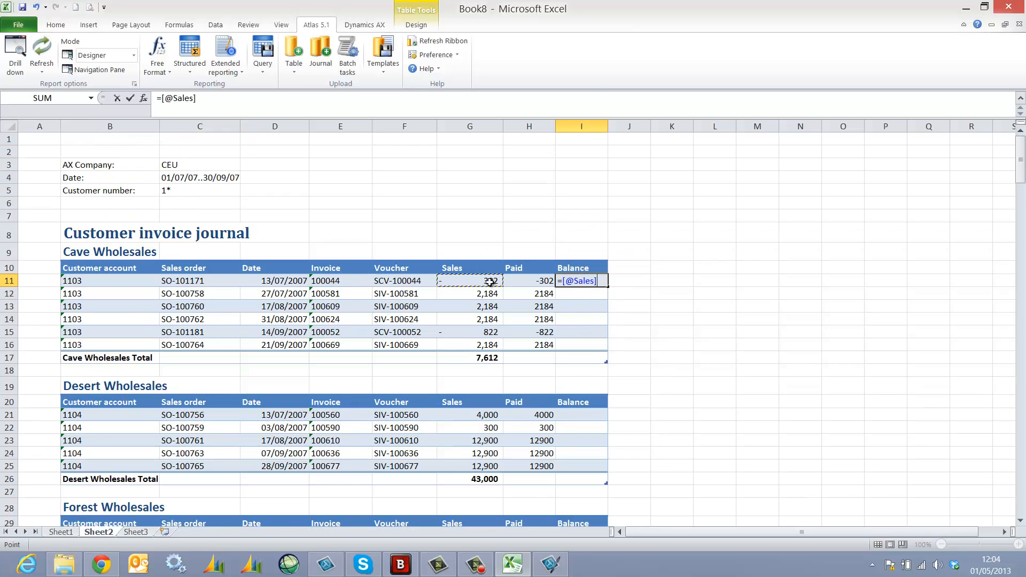
{"action": "type", "text": "-"}
{"action": "left_click", "coordinate": [529, 281]}
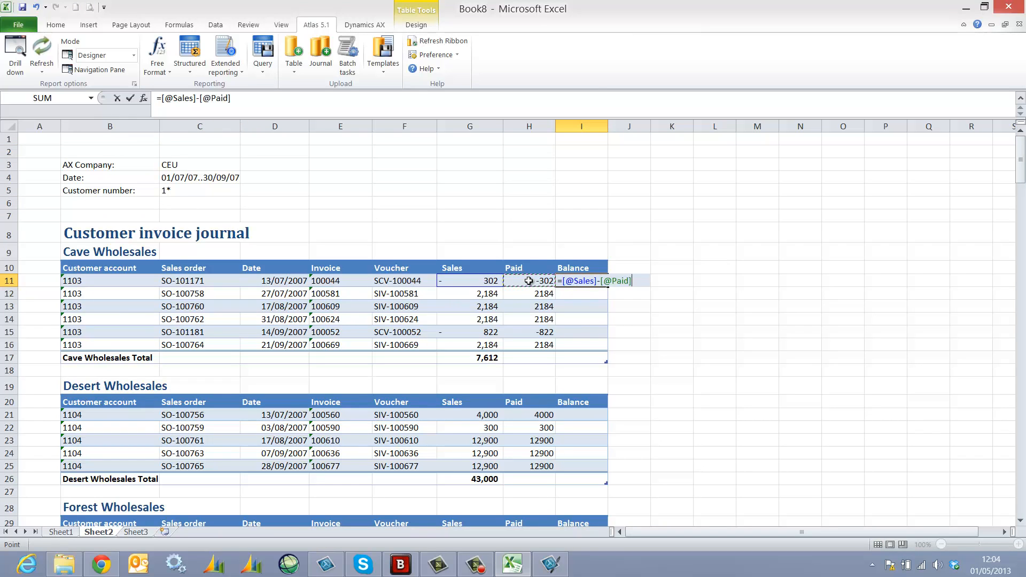
{"action": "key", "text": "Return"}
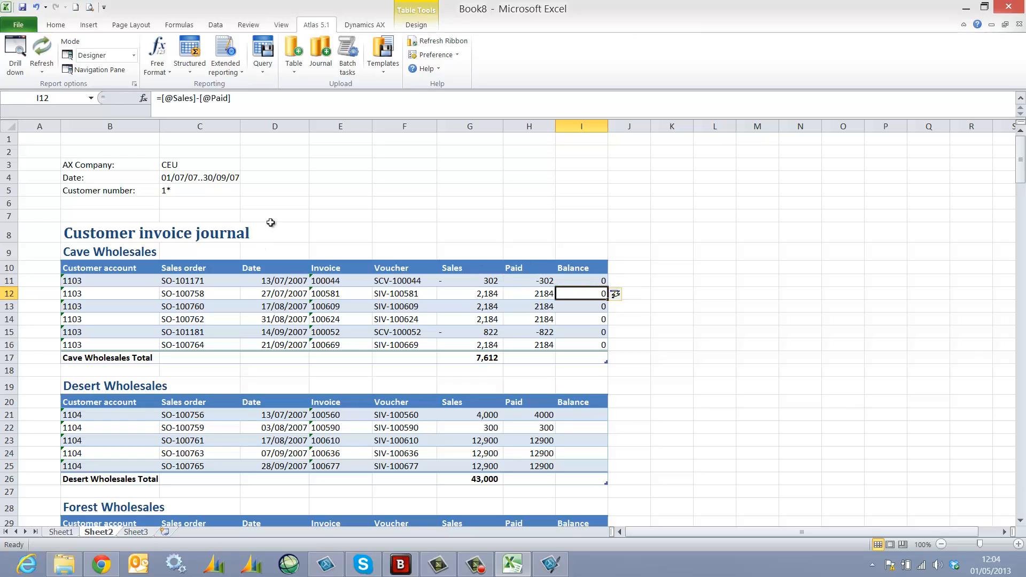
Step: Set the report's customer number criterion in cell C5 back to 2*
{"action": "left_click", "coordinate": [178, 193]}
{"action": "type", "text": "2*"}
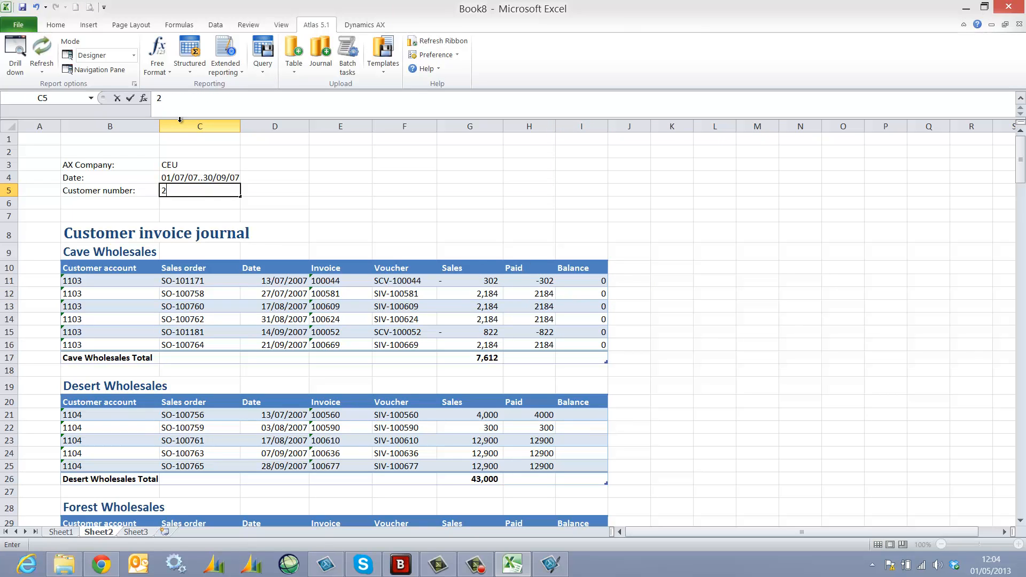
{"action": "key", "text": "Return"}
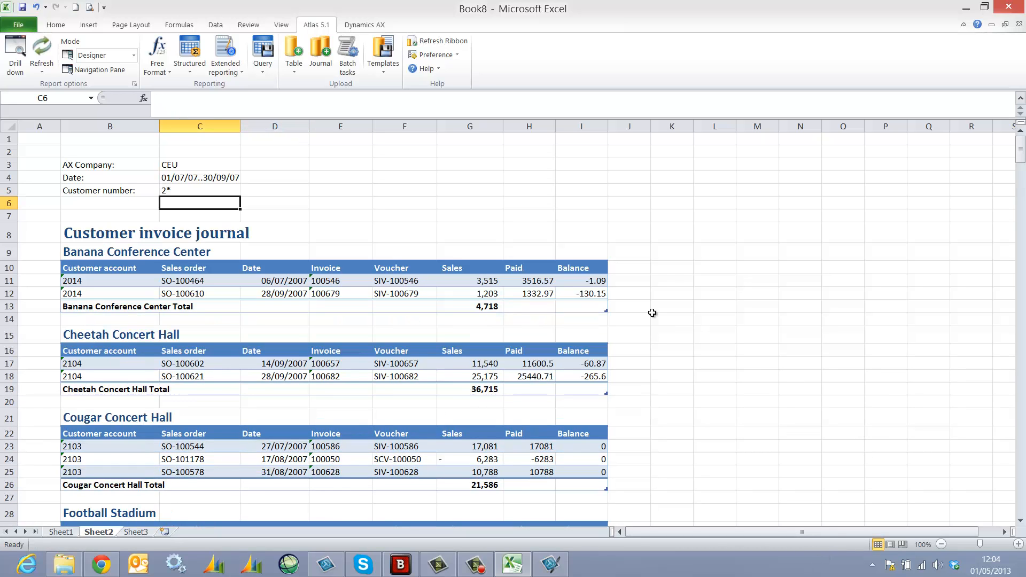
Step: Check the Balance values across the customer tables, including Banana Conference Center, Cheetah Concert Hall, Football Stadium and Orchid Shopping Mall
{"action": "left_click_drag", "start_coordinate": [589, 281], "coordinate": [591, 293]}
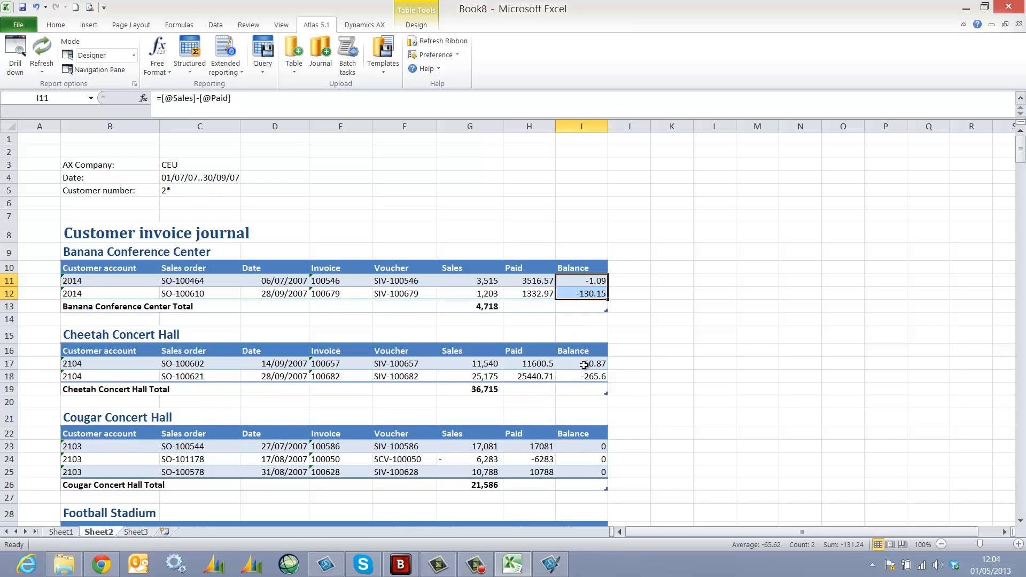
{"action": "left_click_drag", "start_coordinate": [584, 363], "coordinate": [591, 378]}
{"action": "scroll", "coordinate": [621, 394], "scroll_direction": "down", "scroll_amount": 3}
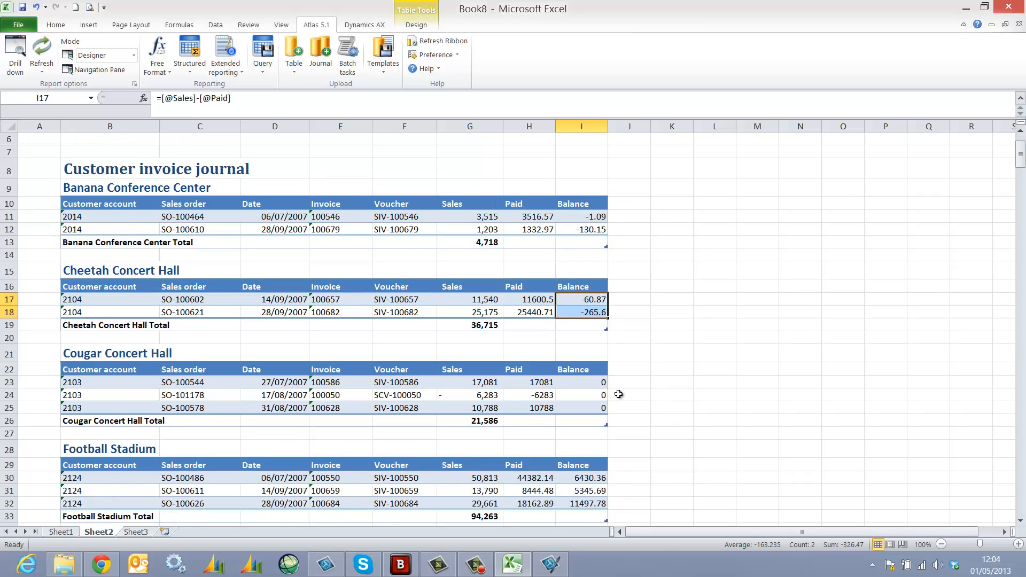
{"action": "left_click_drag", "start_coordinate": [592, 452], "coordinate": [589, 480]}
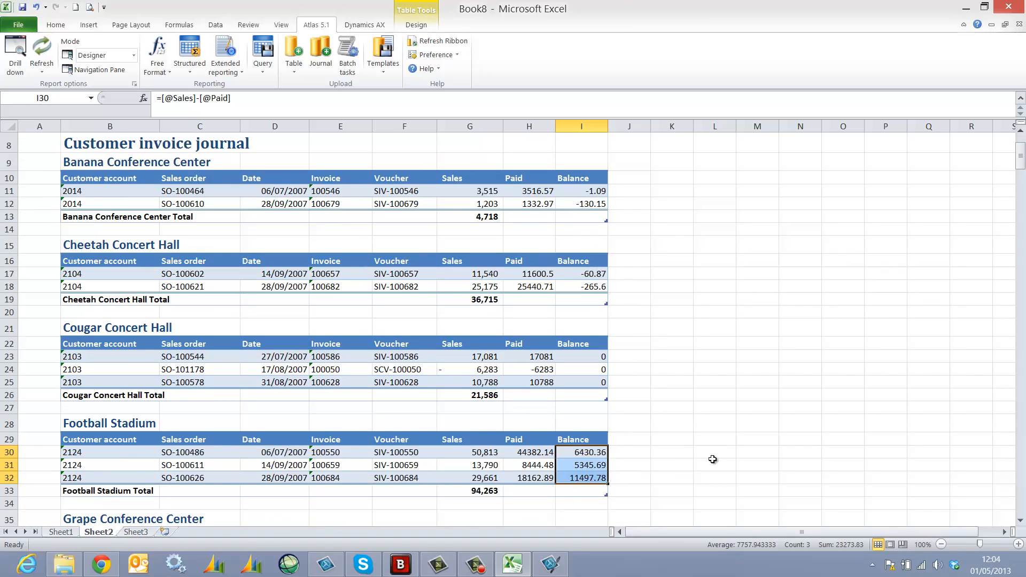
{"action": "scroll", "coordinate": [712, 460], "scroll_direction": "down", "scroll_amount": 2}
{"action": "scroll", "coordinate": [712, 459], "scroll_direction": "down", "scroll_amount": 5}
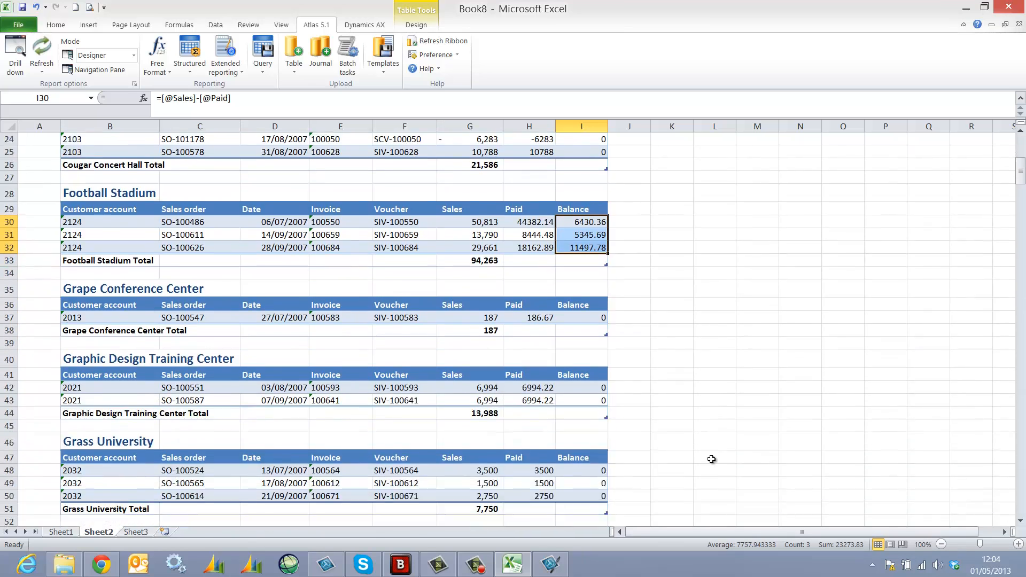
{"action": "scroll", "coordinate": [711, 460], "scroll_direction": "down", "scroll_amount": 11}
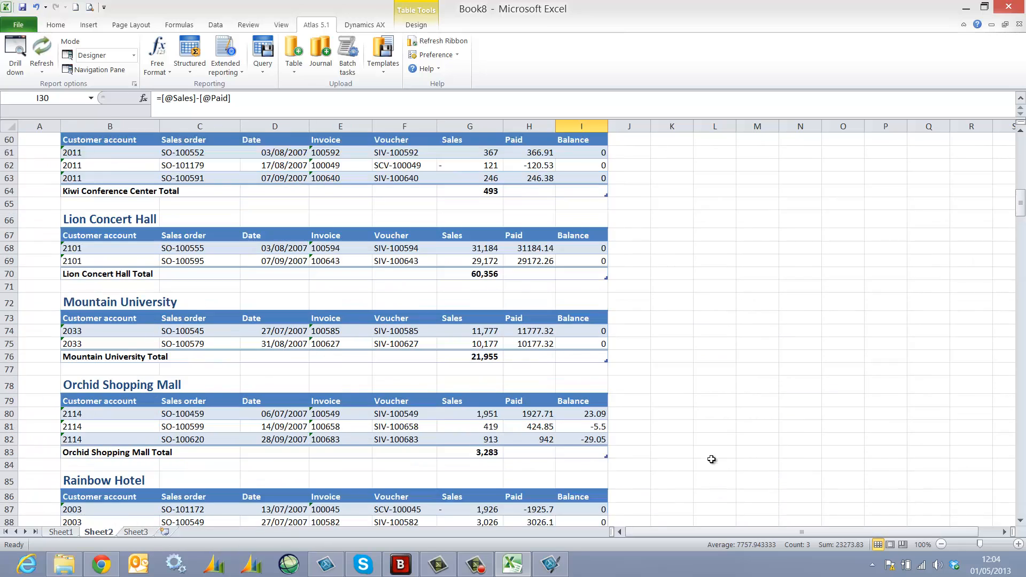
{"action": "scroll", "coordinate": [711, 459], "scroll_direction": "down", "scroll_amount": 1}
{"action": "left_click_drag", "start_coordinate": [135, 389], "coordinate": [577, 421]}
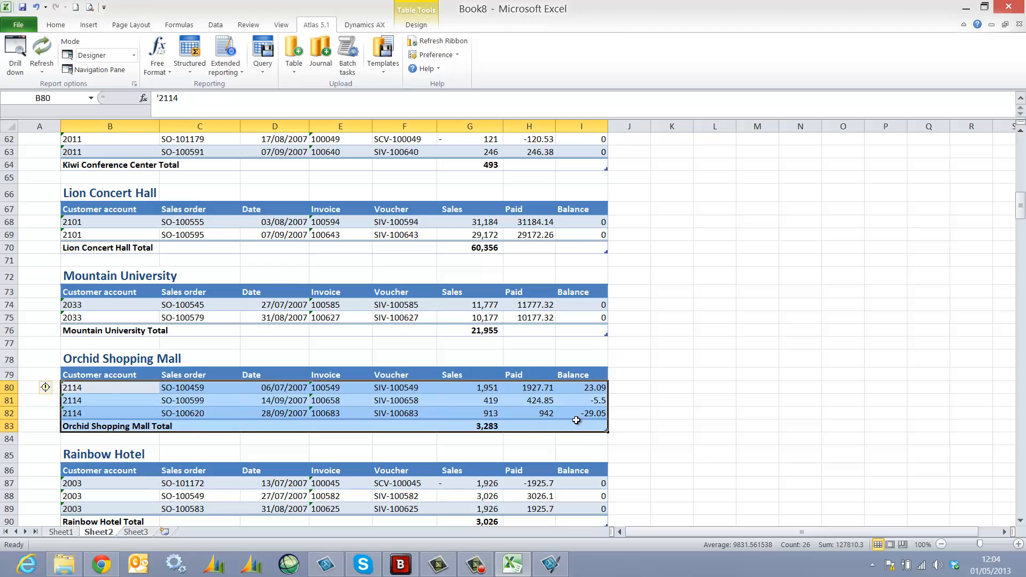